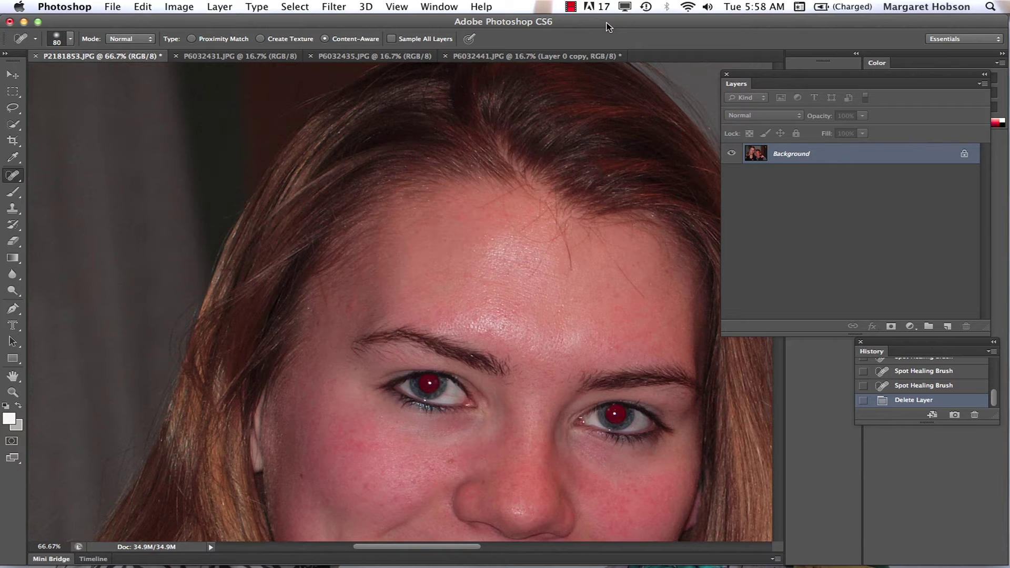
Step: Look over the portrait in P2181853.JPG at reduced zoom, and view the open photos P6032431.JPG and P6032435.JPG
key(super+minus)
key(super+minus)
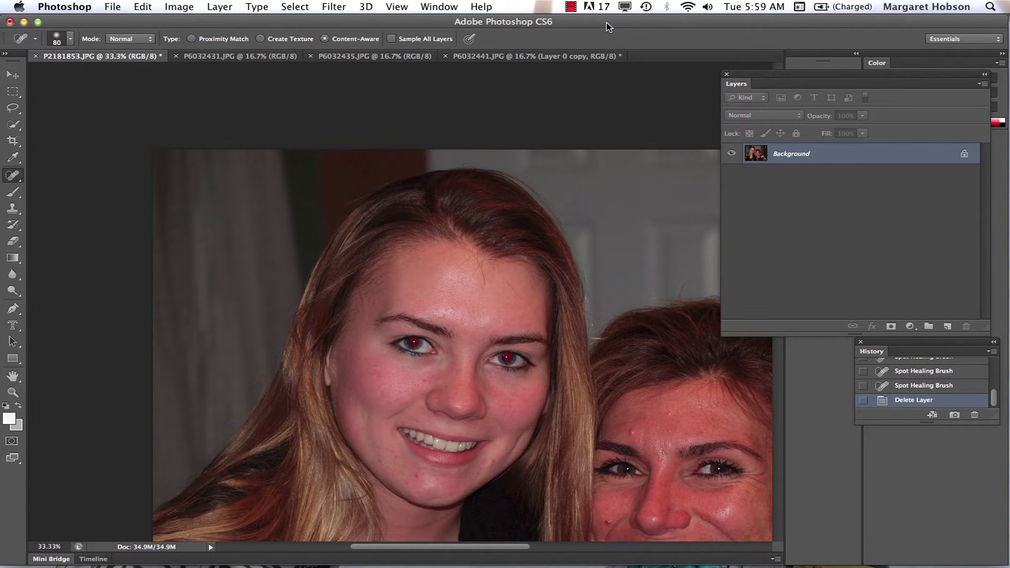
key(h)
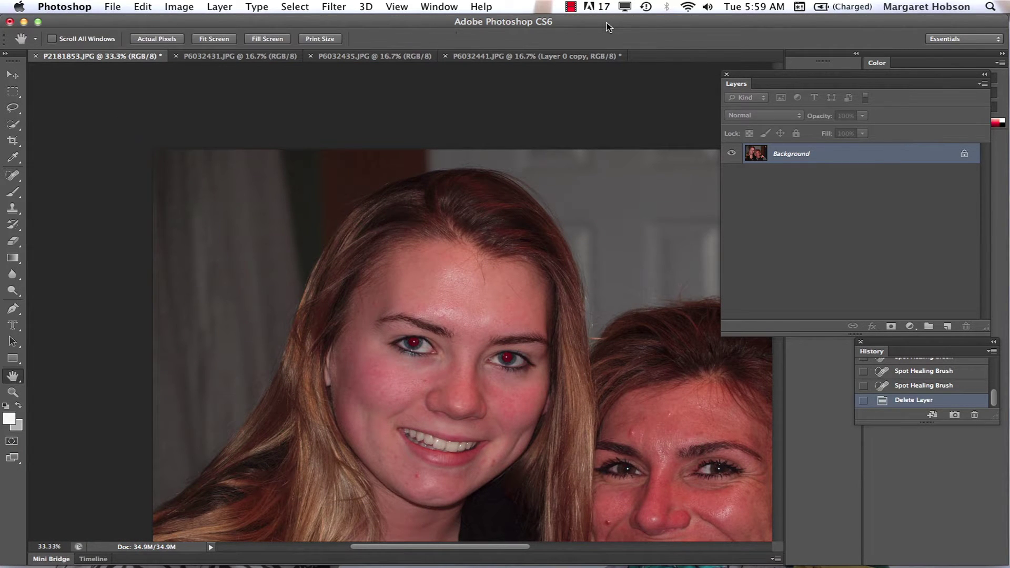
mouse_move(552, 318)
mouse_down()
mouse_move(468, 213)
mouse_move(492, 214)
mouse_up()
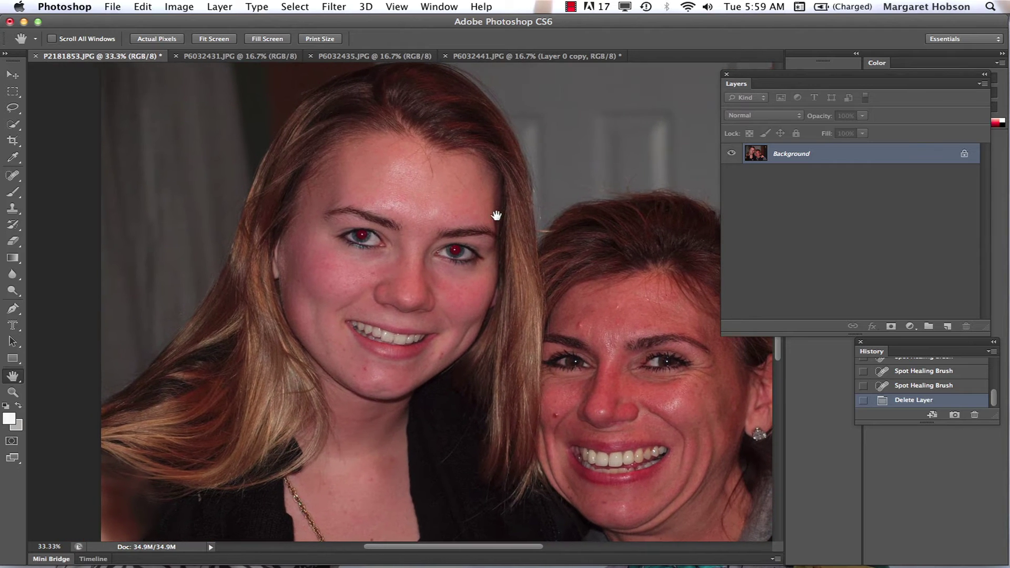
click(215, 56)
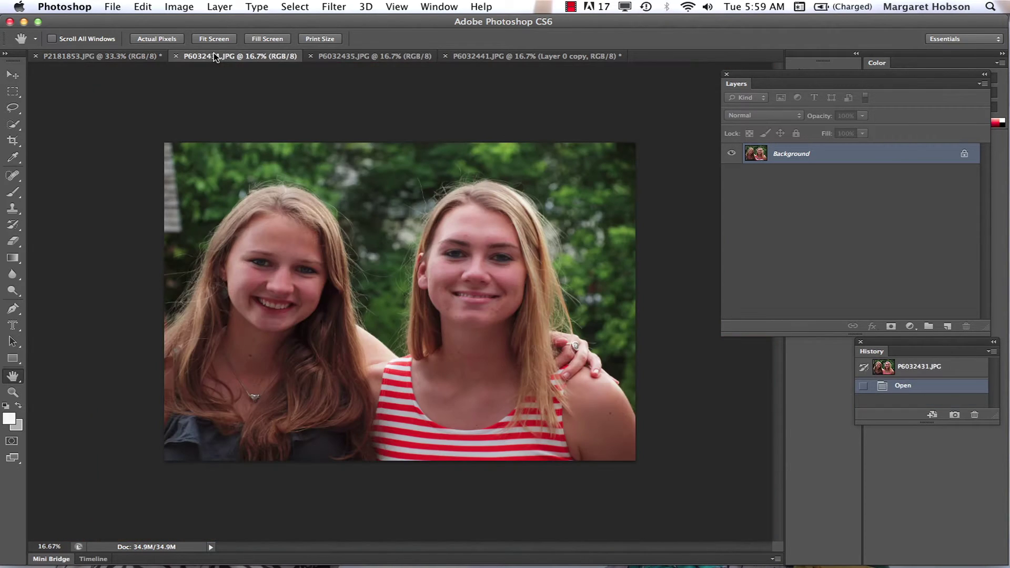
click(348, 59)
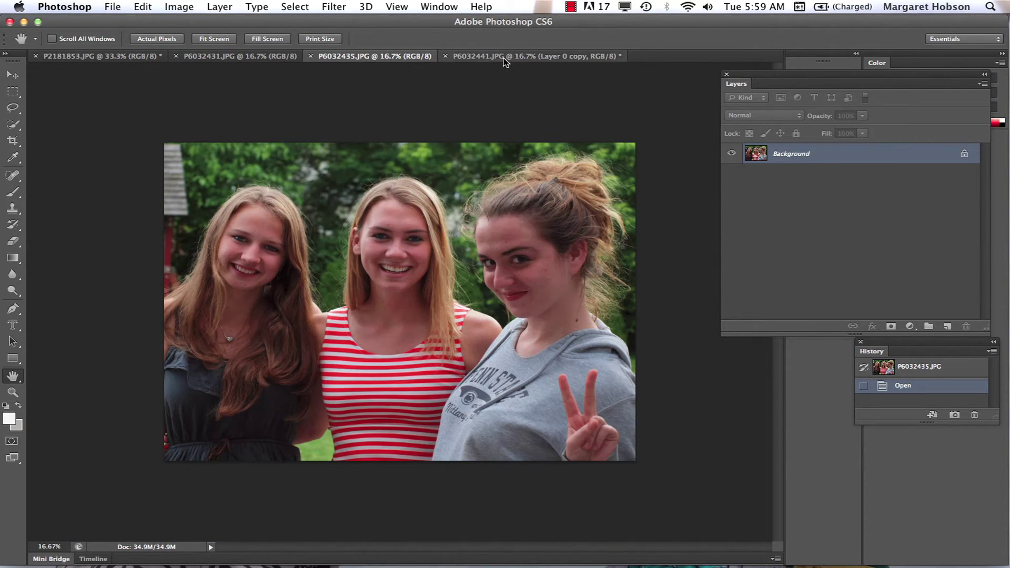
Step: Hide the Layer 0 copy layer in P6032441.JPG and return to P2181853.JPG
click(497, 58)
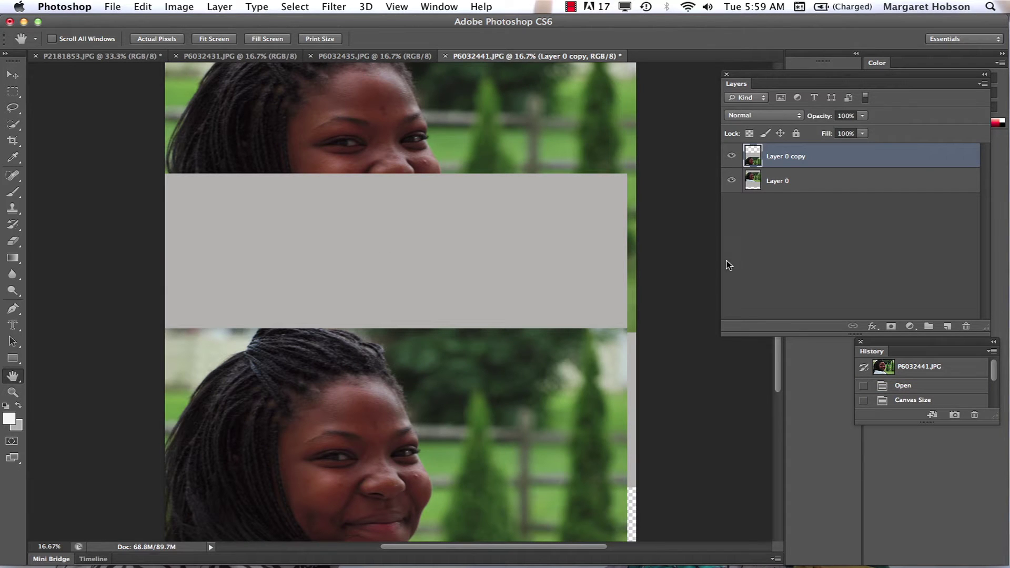
click(731, 156)
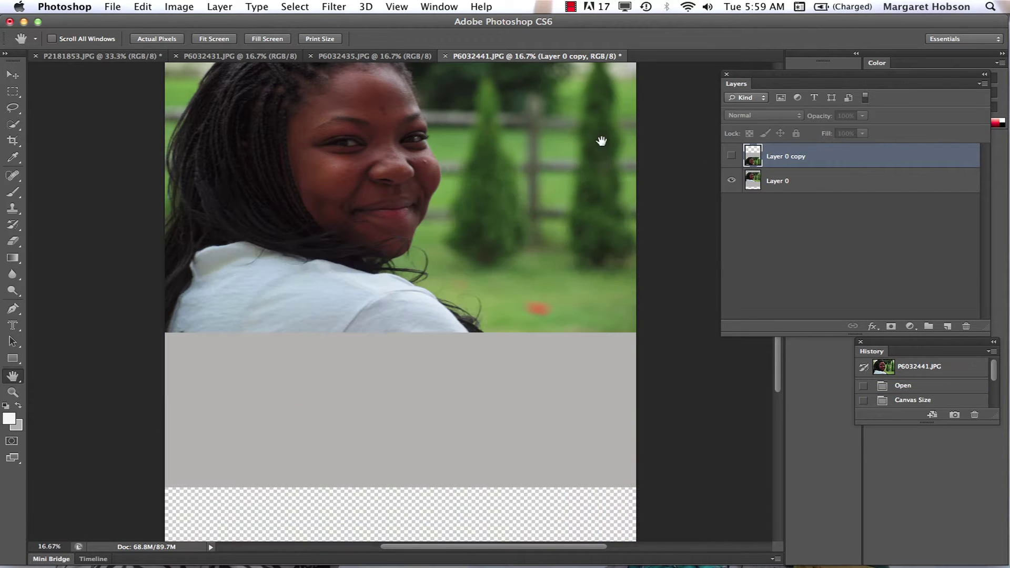
click(90, 57)
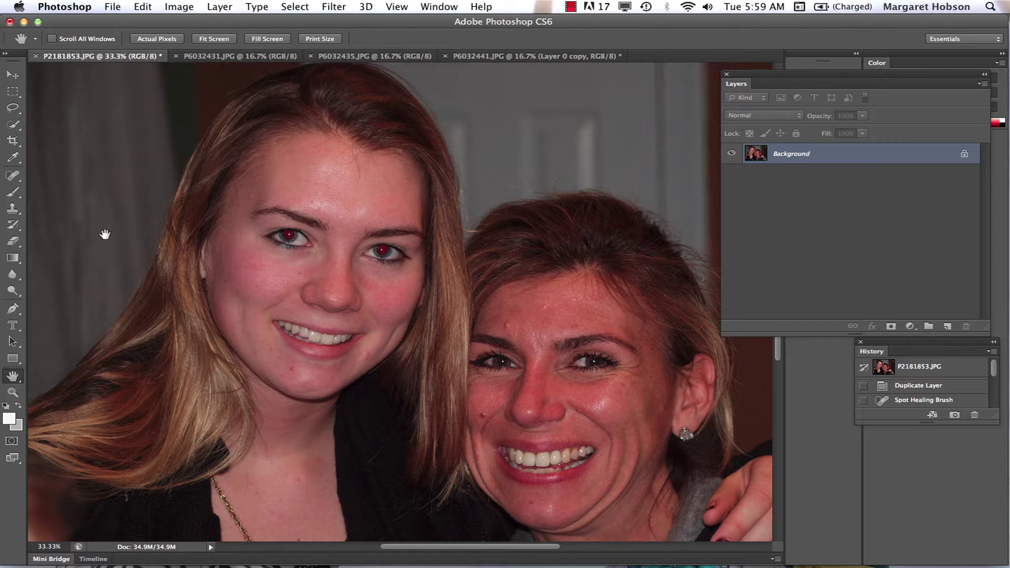
Step: Detach the toolbar from its dock and activate the Spot Healing Brush Tool
click(12, 392)
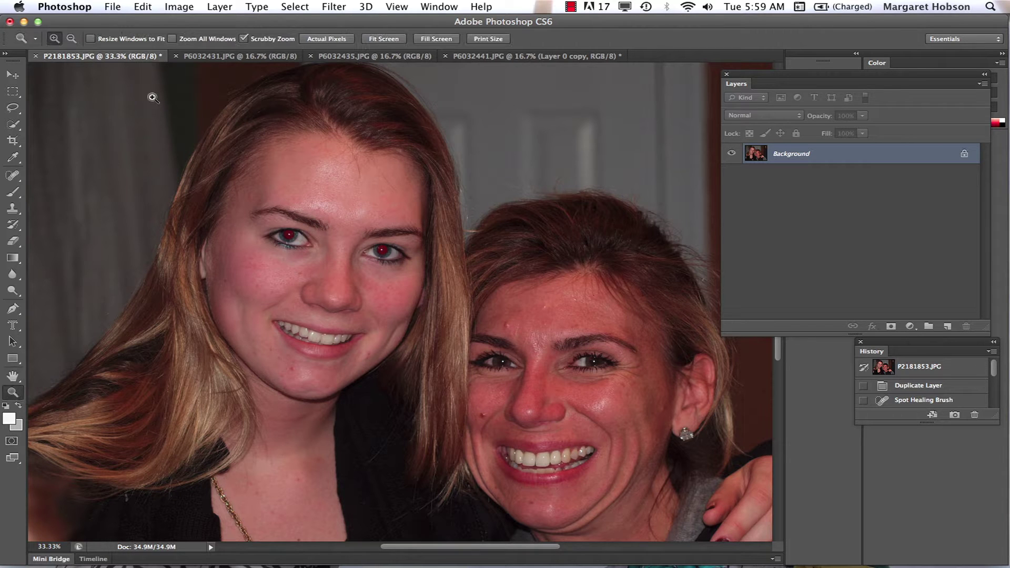
mouse_move(151, 95)
mouse_down()
mouse_move(221, 162)
mouse_move(184, 103)
mouse_move(168, 98)
mouse_up()
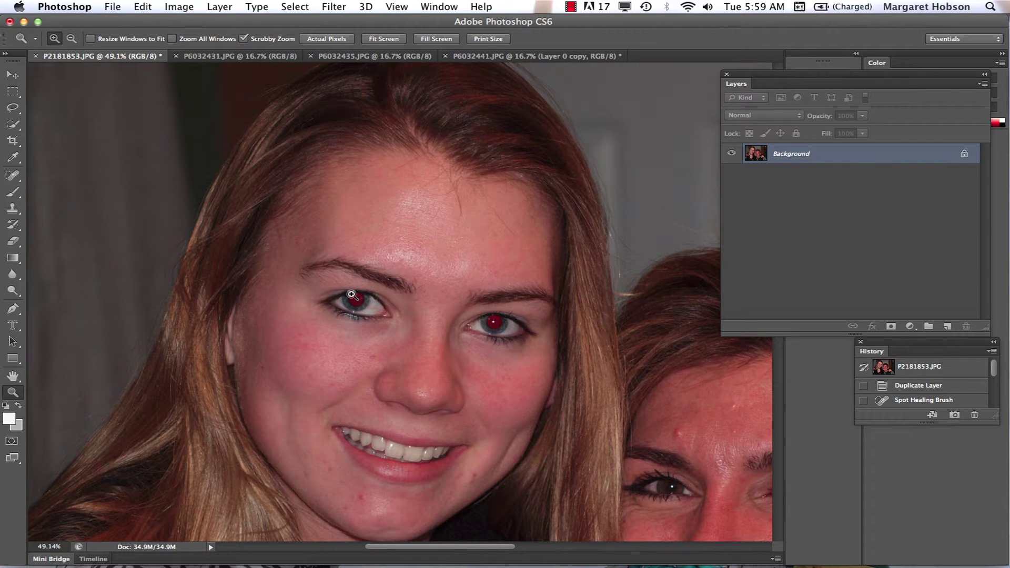
click(19, 182)
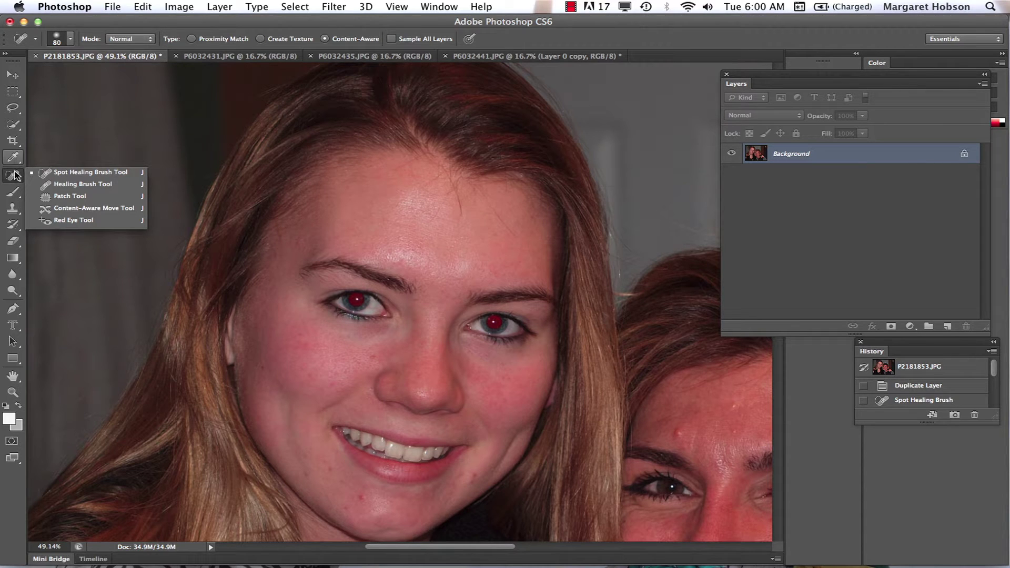
drag(20, 55, 39, 55)
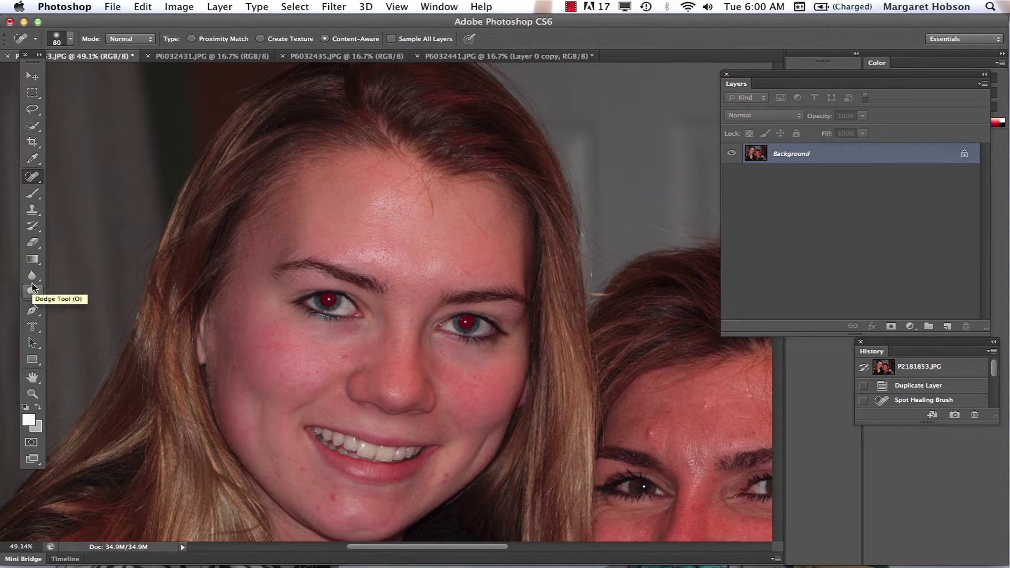
click(32, 178)
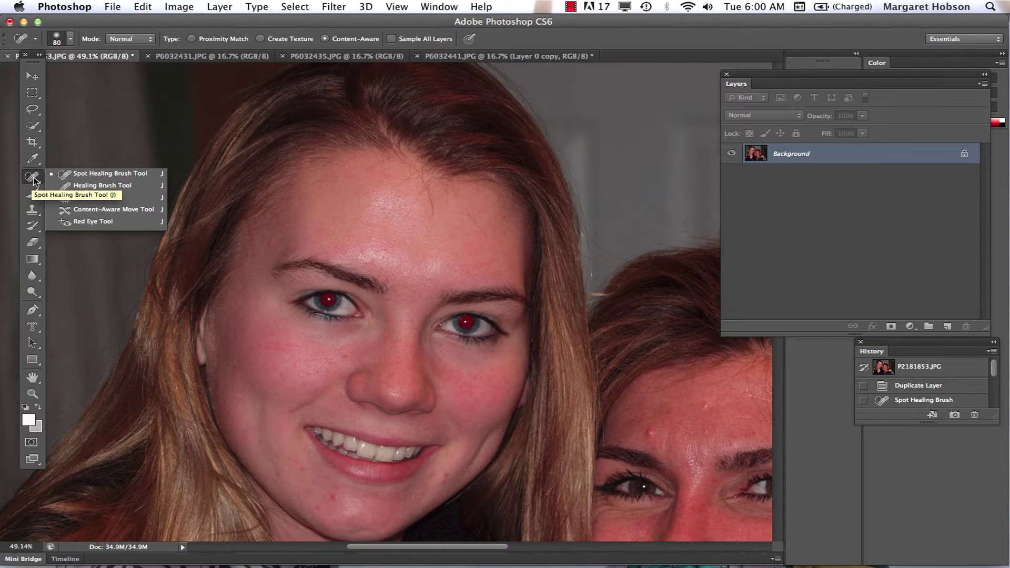
click(94, 174)
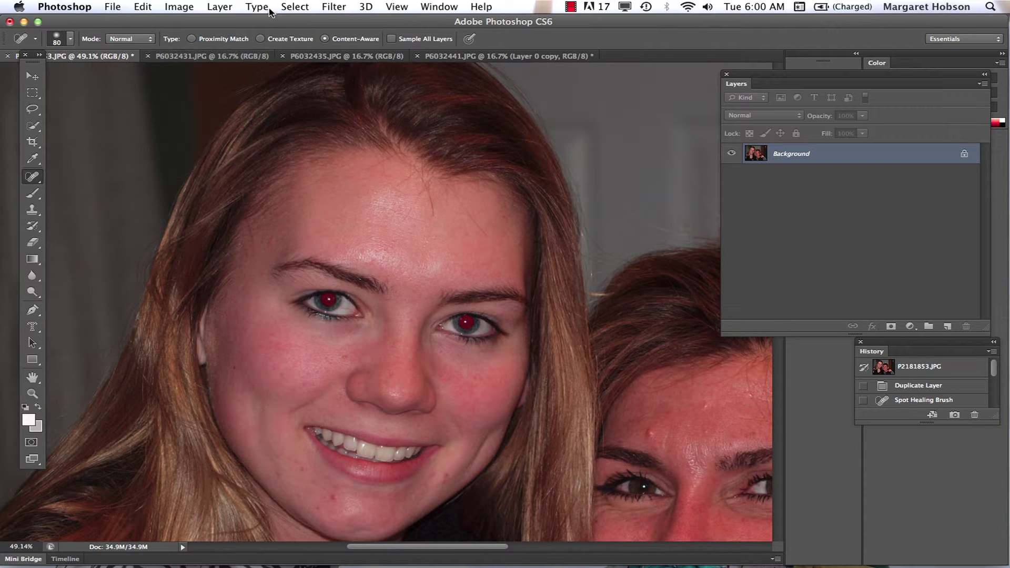
Step: Duplicate the Background layer of P2181853.JPG
click(219, 7)
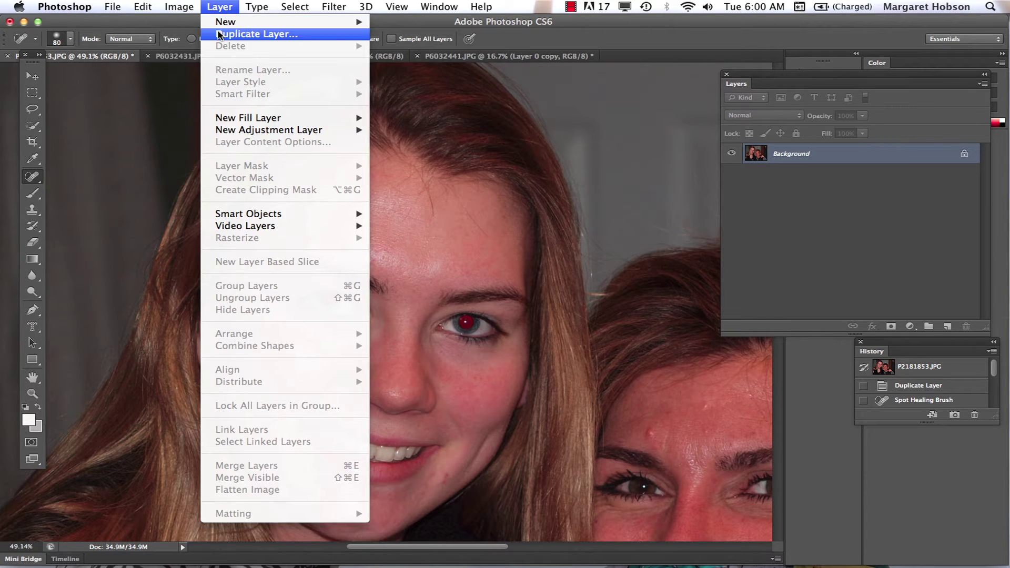
click(256, 33)
click(647, 237)
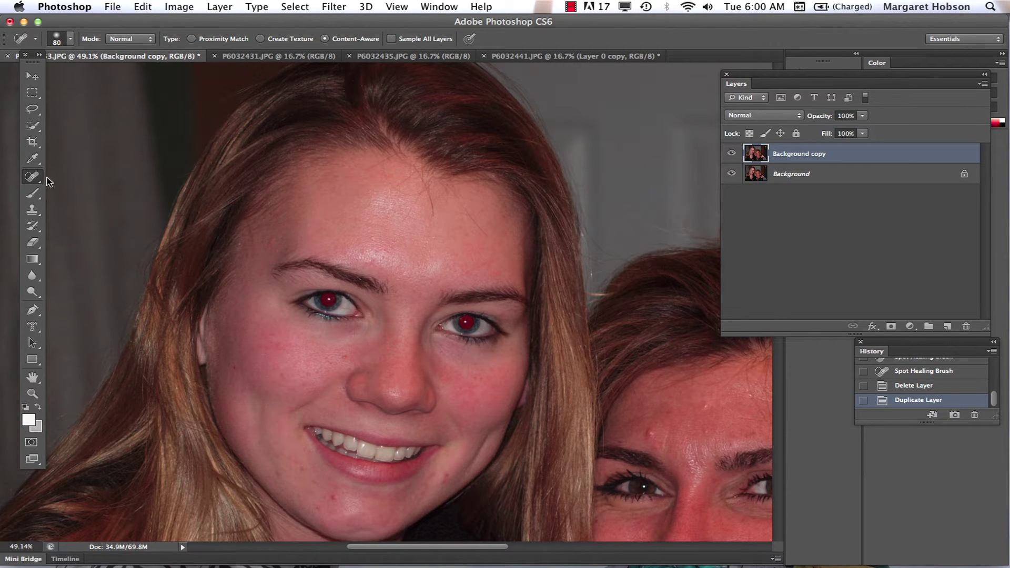
Step: Activate the Red Eye Tool and set its pupil size to 54%
right_click(35, 181)
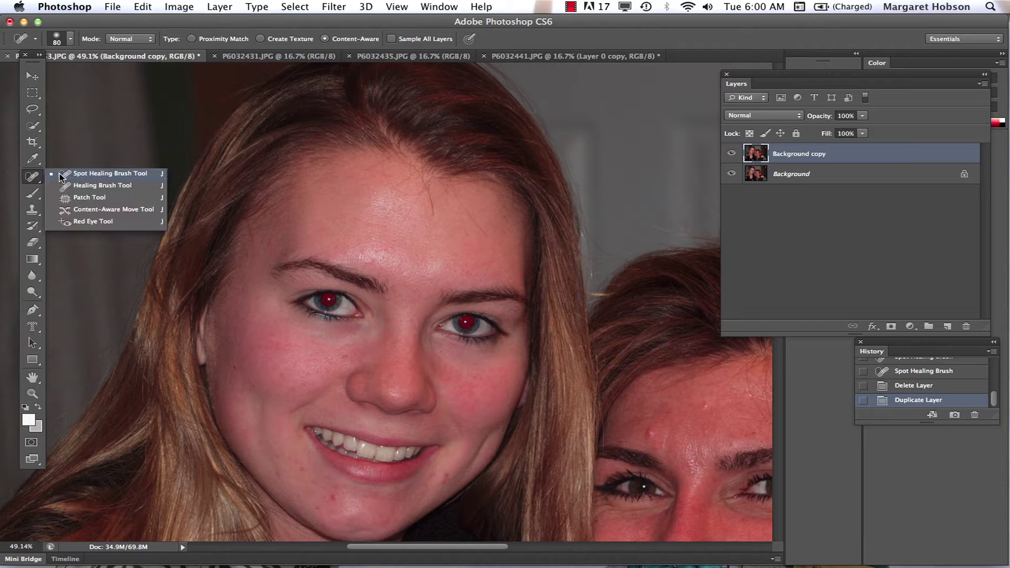
click(94, 221)
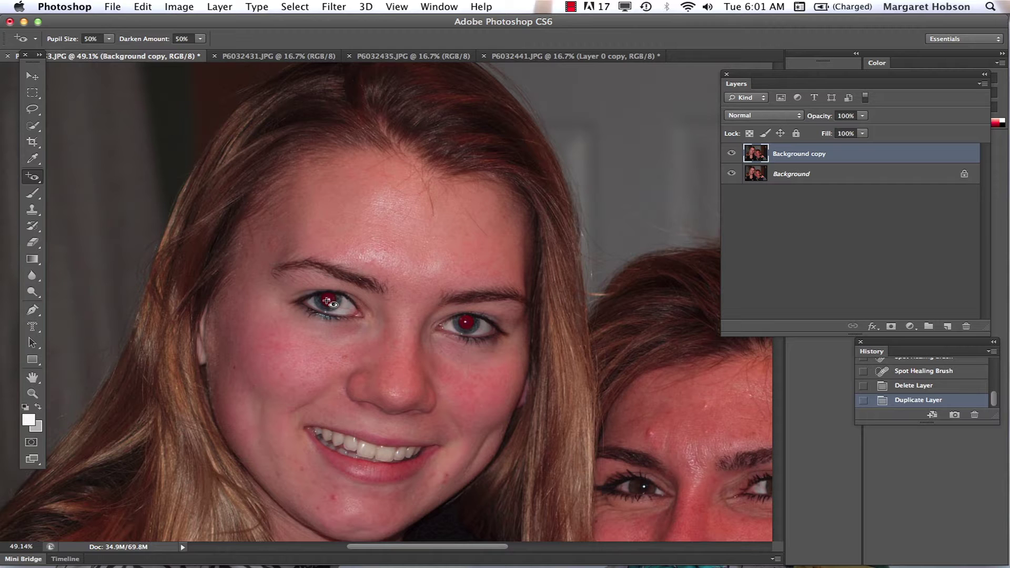
click(201, 39)
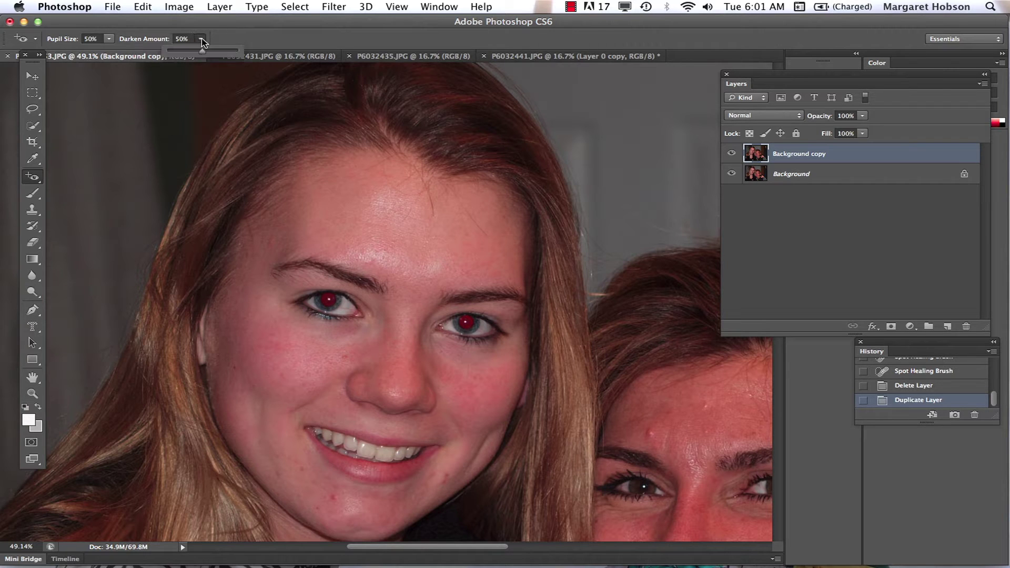
click(110, 39)
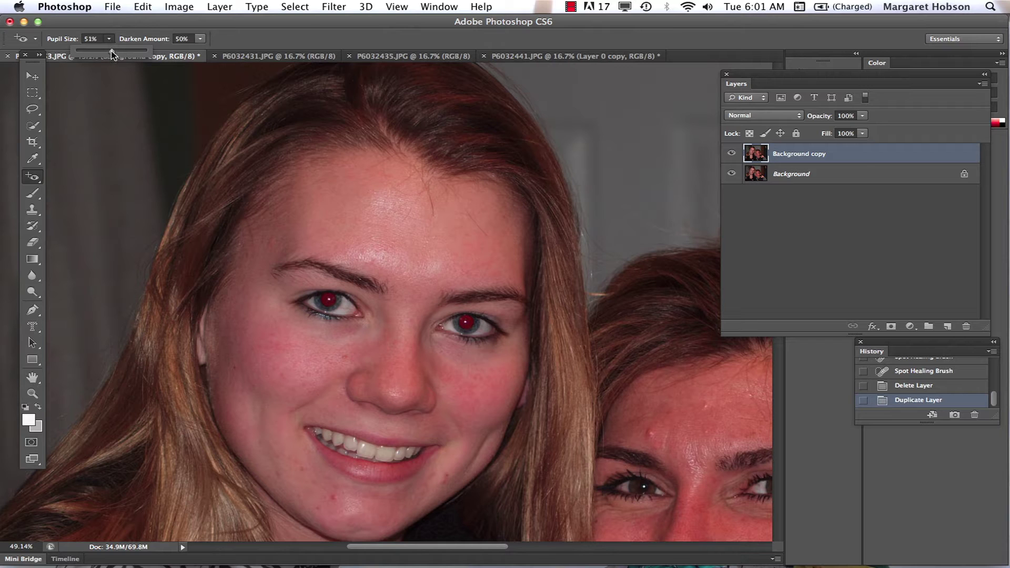
drag(111, 53, 114, 53)
Step: Undo a trial red-eye correction, and remove the red from both of the young woman's pupils with a darken amount of 34%
click(328, 301)
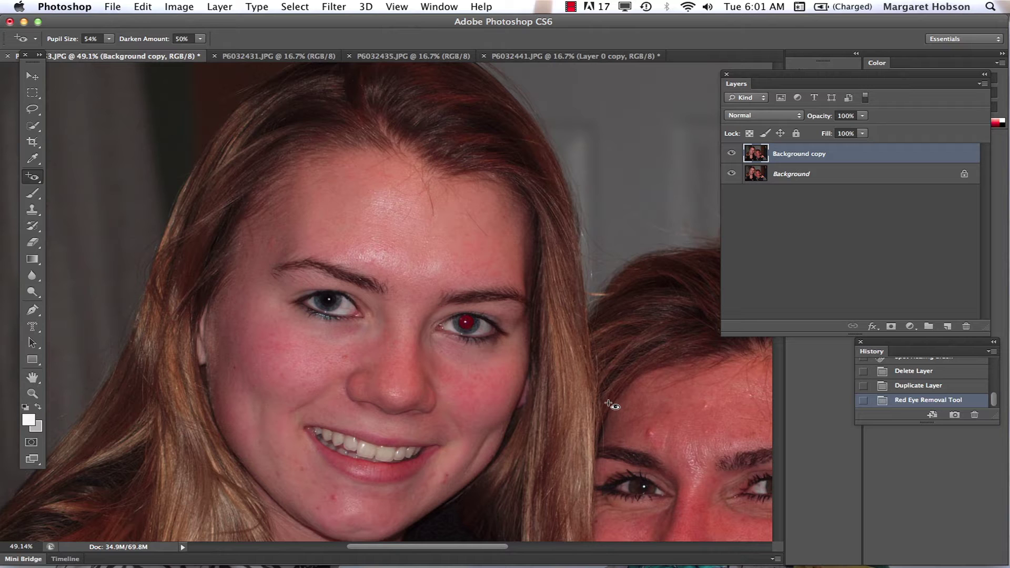
key(cmd+z)
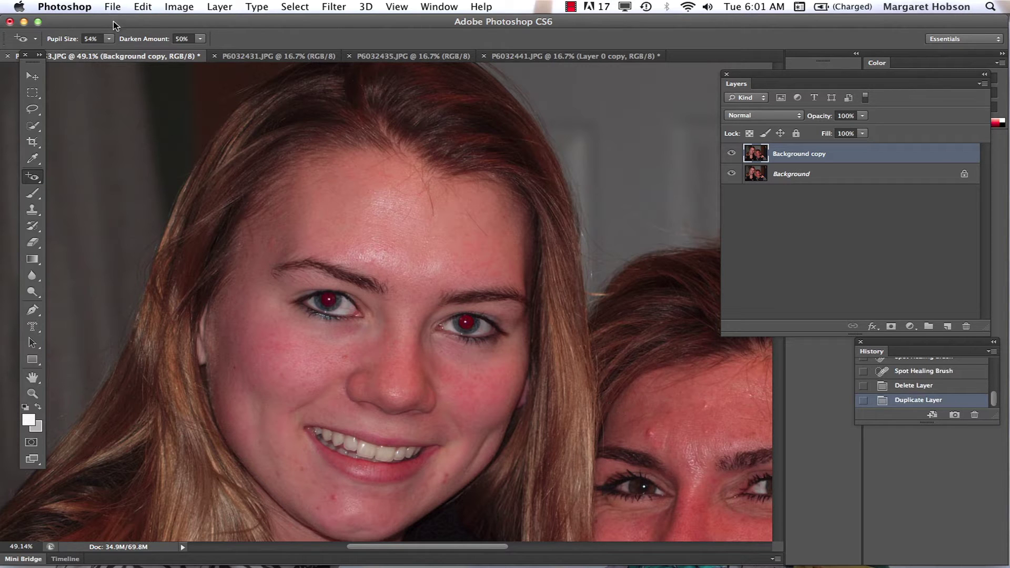
click(200, 39)
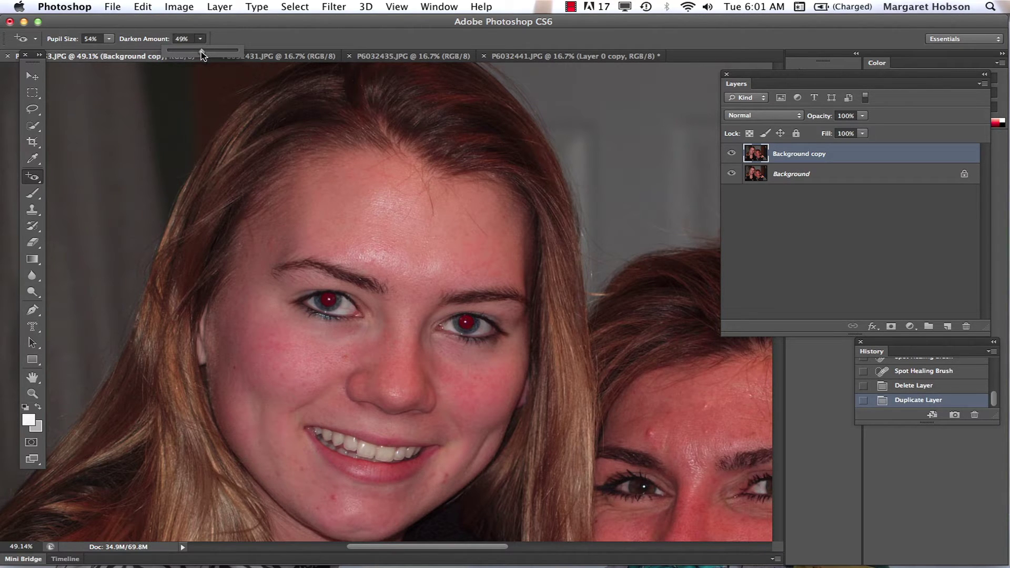
drag(202, 51, 193, 55)
click(326, 300)
click(327, 300)
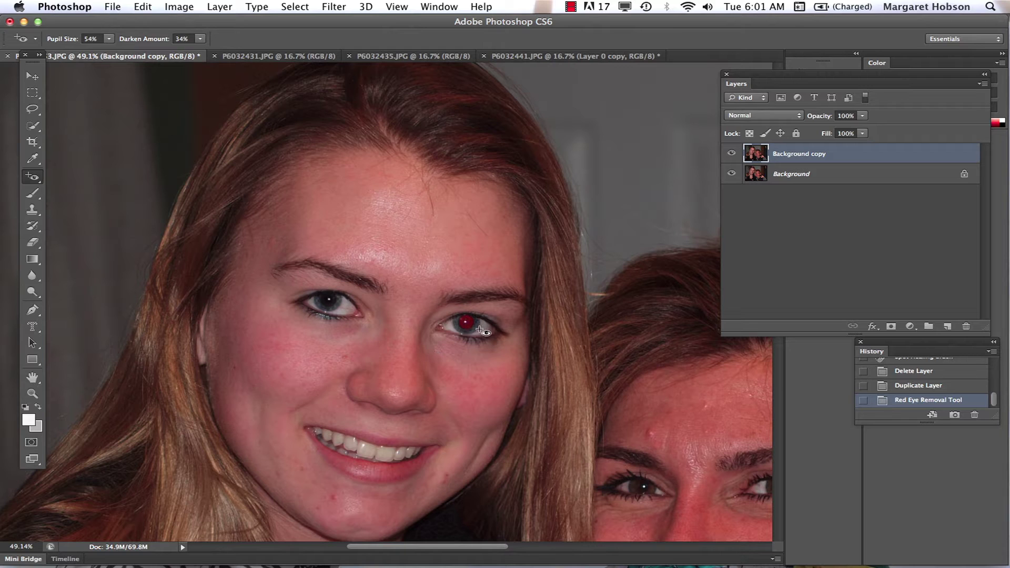
click(464, 319)
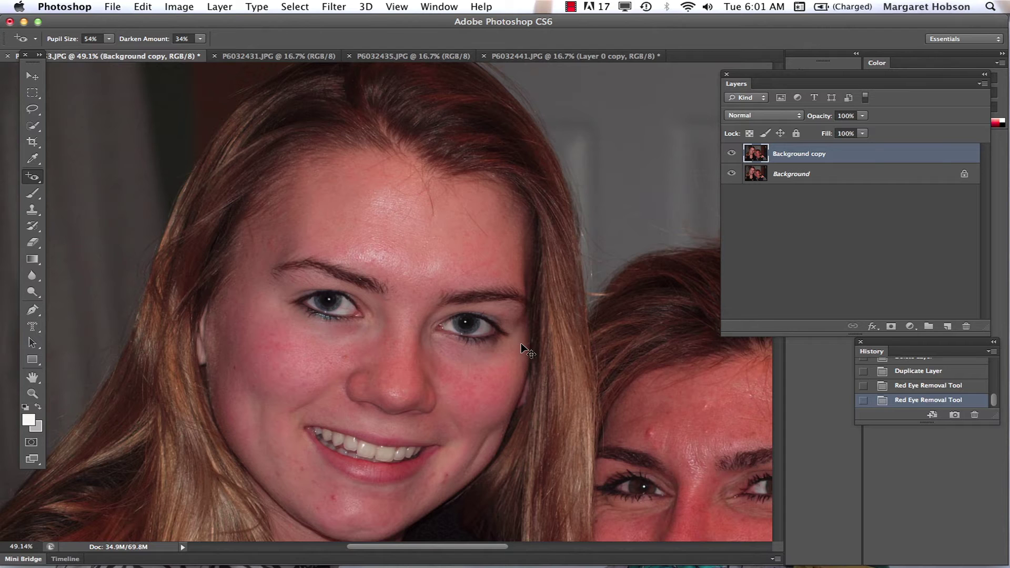
Step: Examine the red-eye correction in the whole picture and up close on both women's faces
key(super+minus)
key(super+minus)
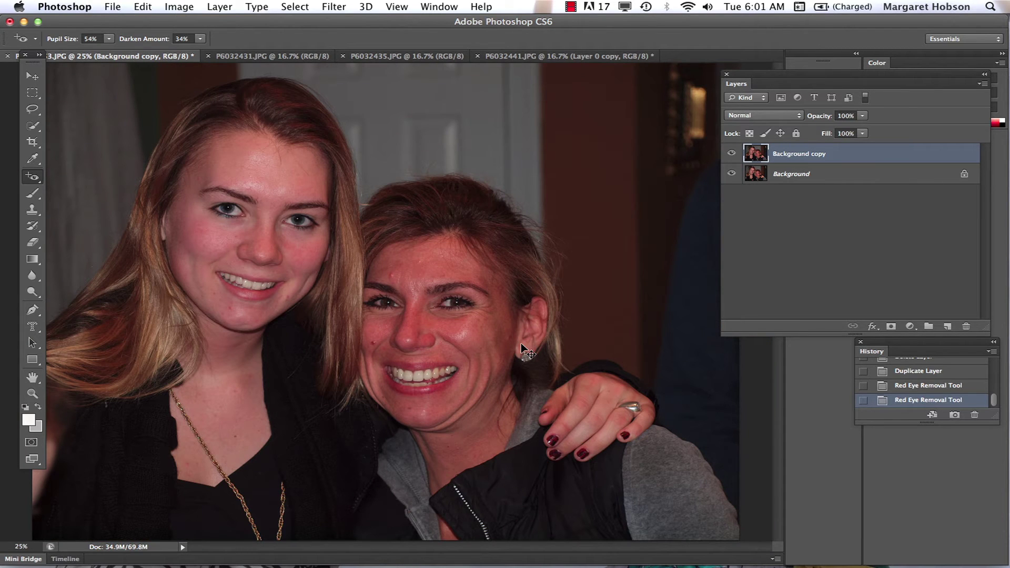
key(super+equal)
key(super+equal)
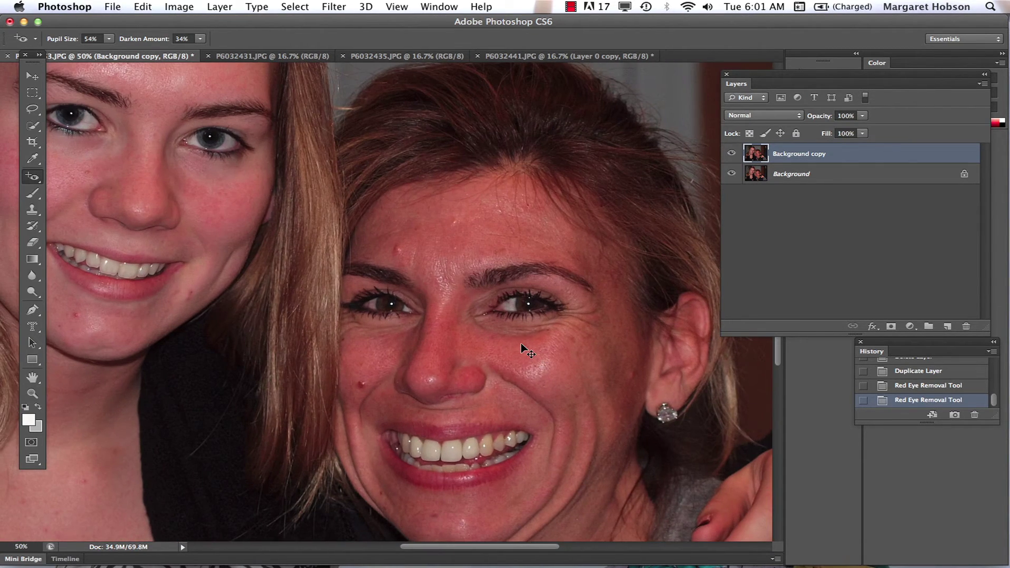
key(h)
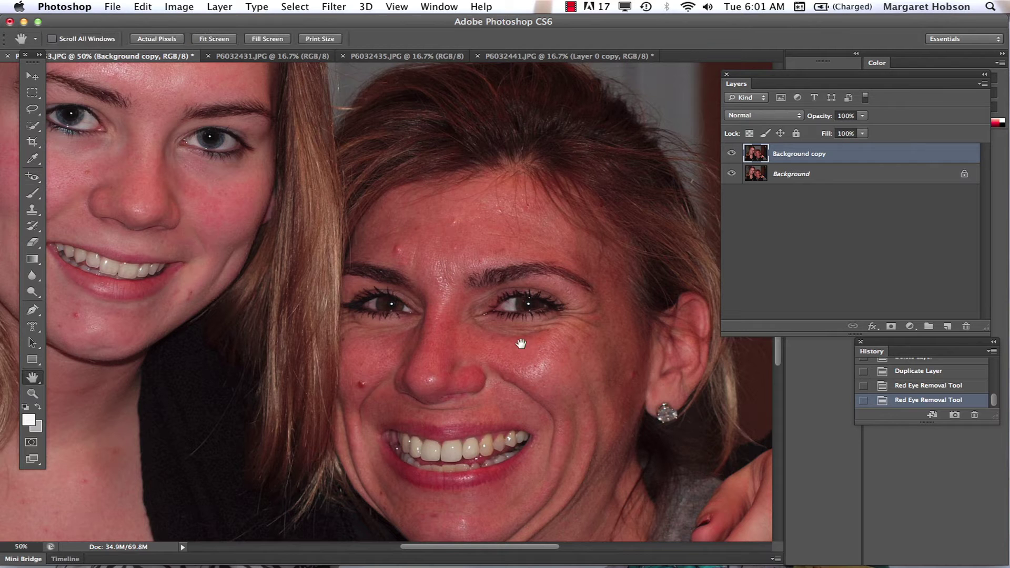
drag(217, 194, 489, 300)
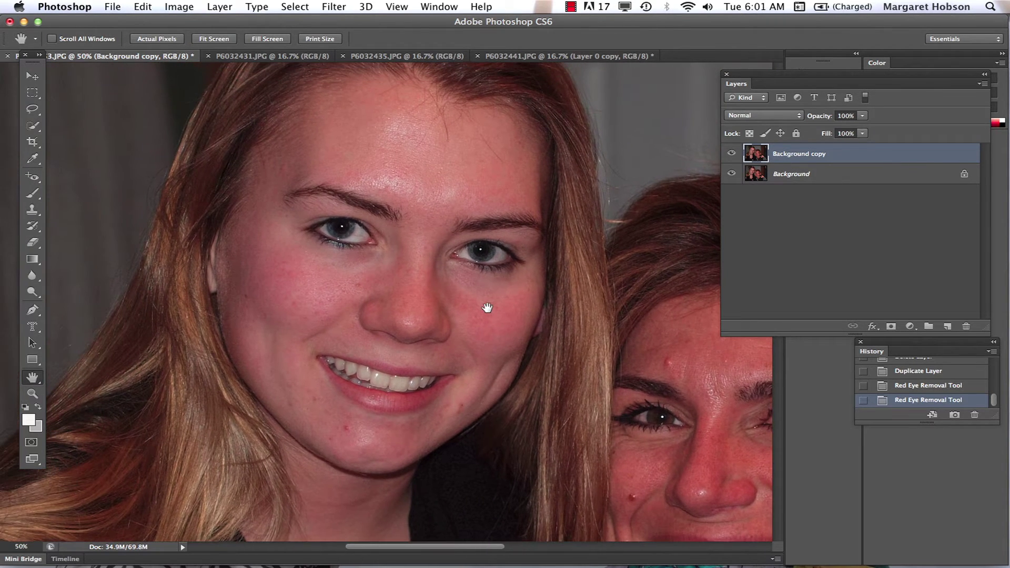
drag(389, 173, 425, 222)
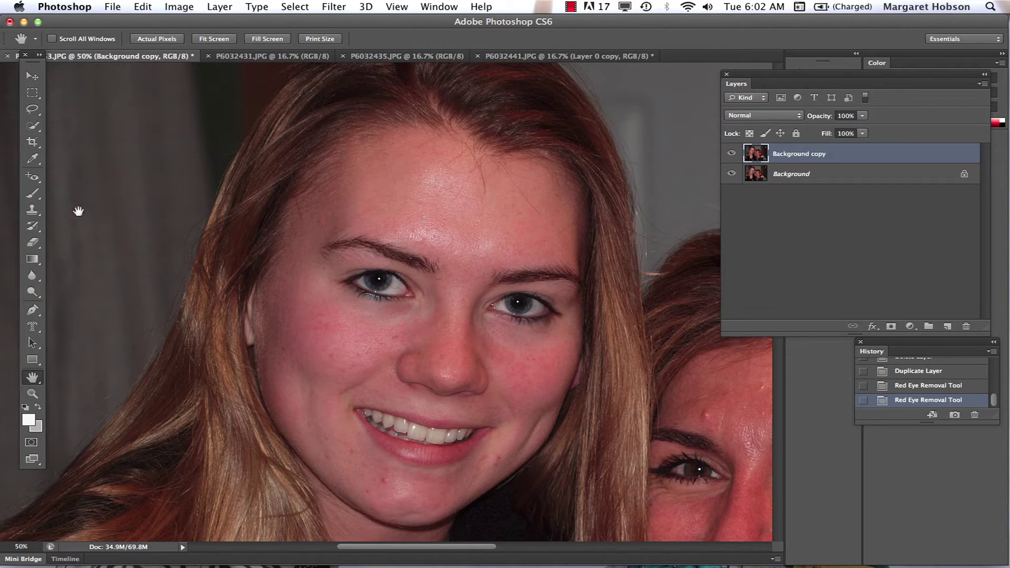
Step: Heal a spot on the young woman's forehead with the Spot Healing Brush after trying out its spacing and hardness settings
click(39, 183)
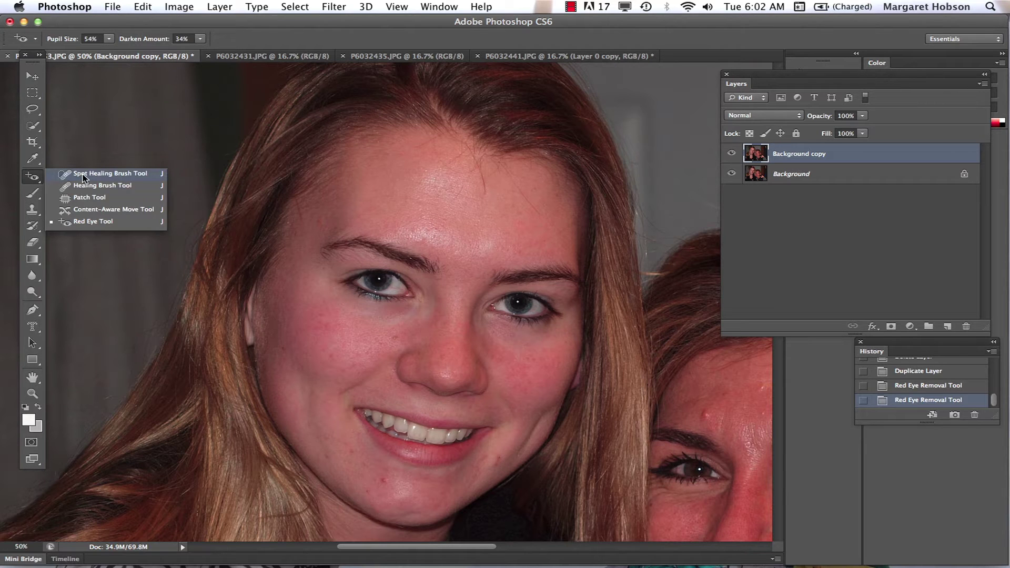
click(84, 174)
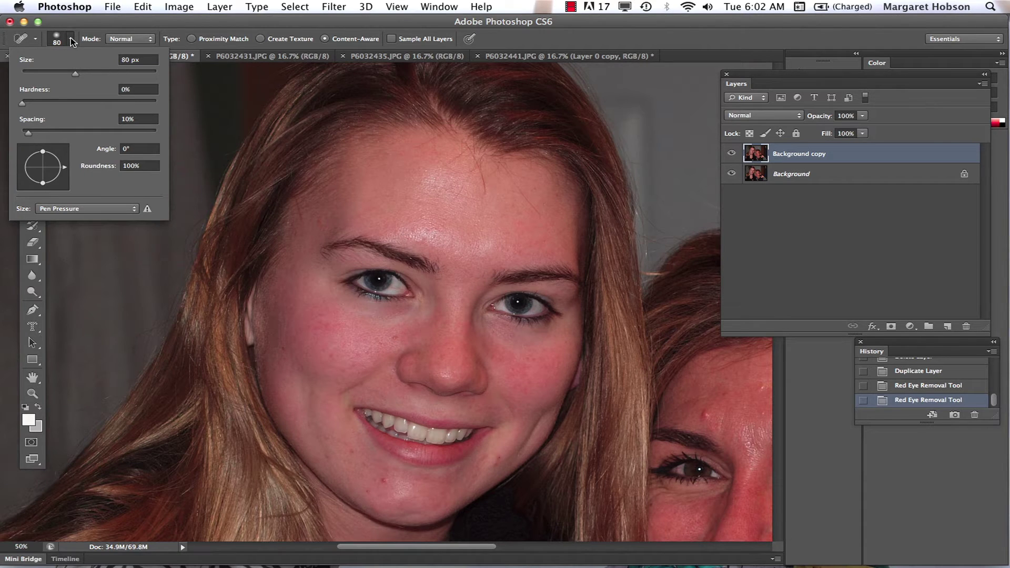
click(71, 39)
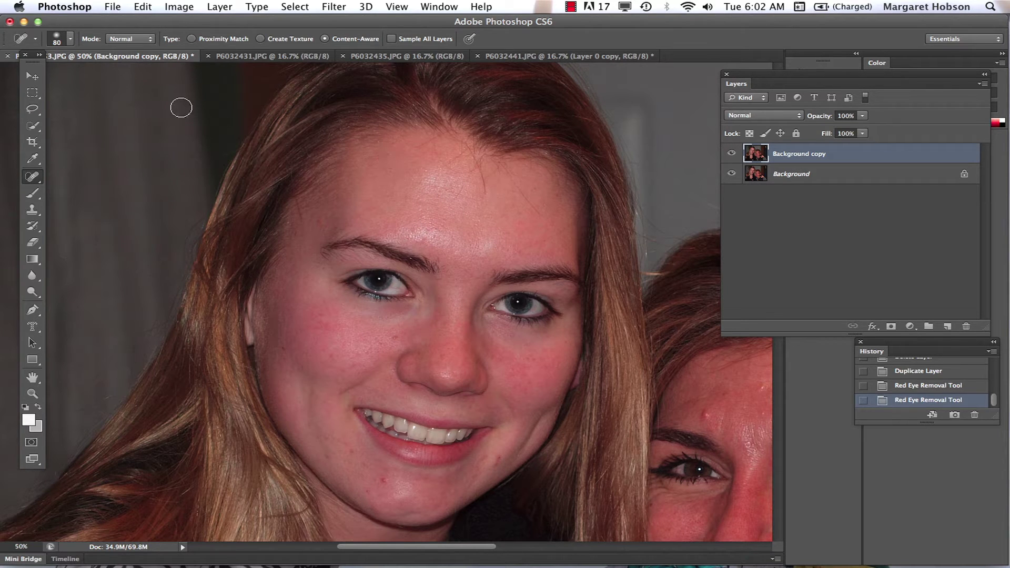
right_click(402, 192)
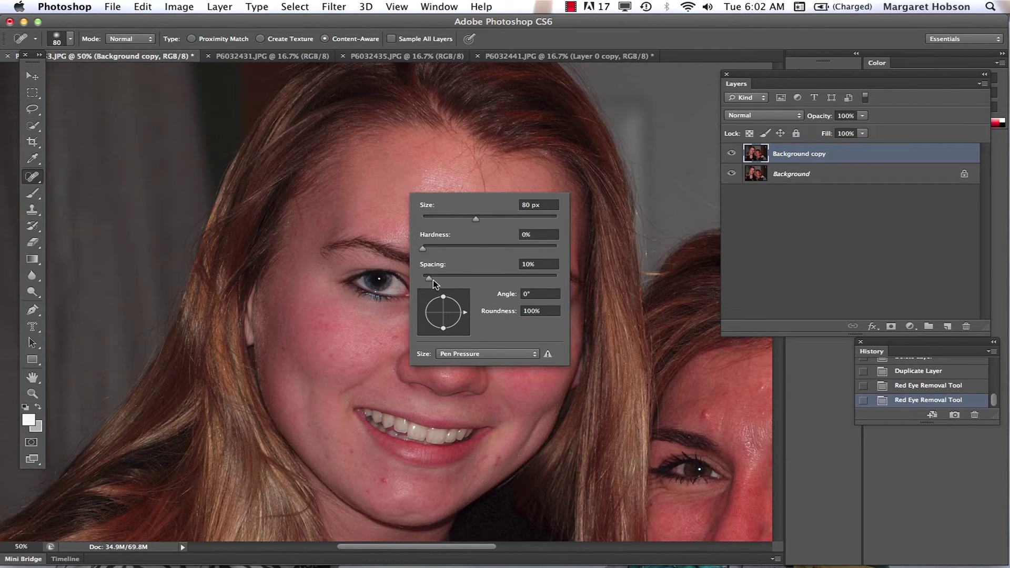
drag(429, 278, 440, 283)
drag(423, 249, 412, 222)
drag(440, 281, 429, 283)
click(336, 198)
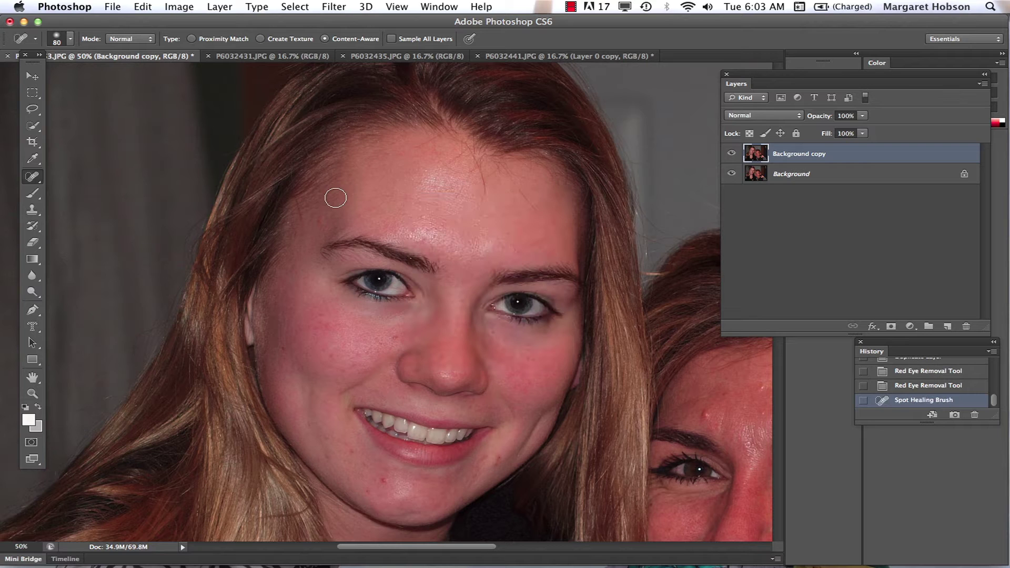
Step: Undo the forehead healing and reduce the Spot Healing Brush size to 51 px over the chin blemish
key(super+z)
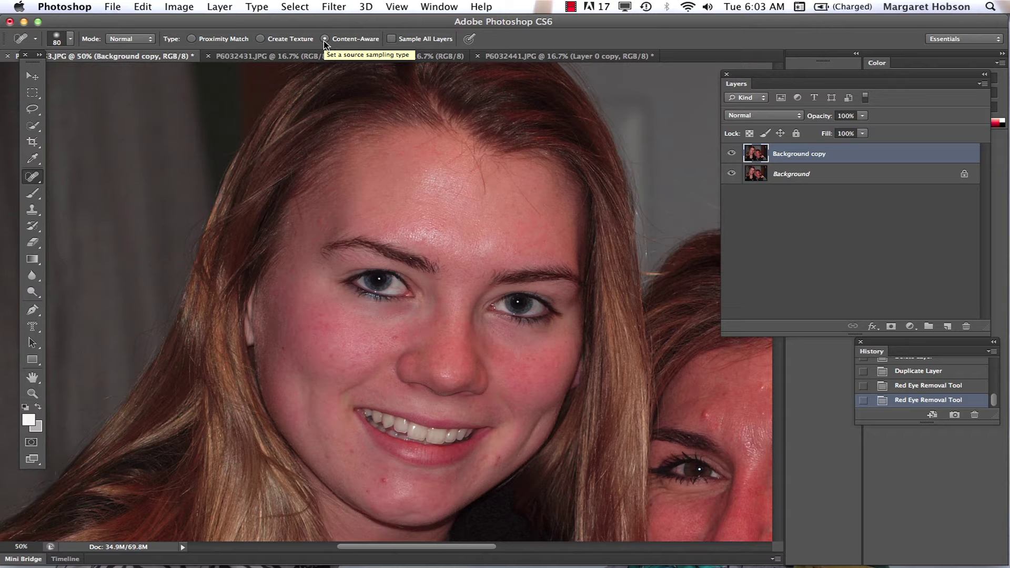
key(super+equal)
key(super+equal)
key(super+equal)
key(super+equal)
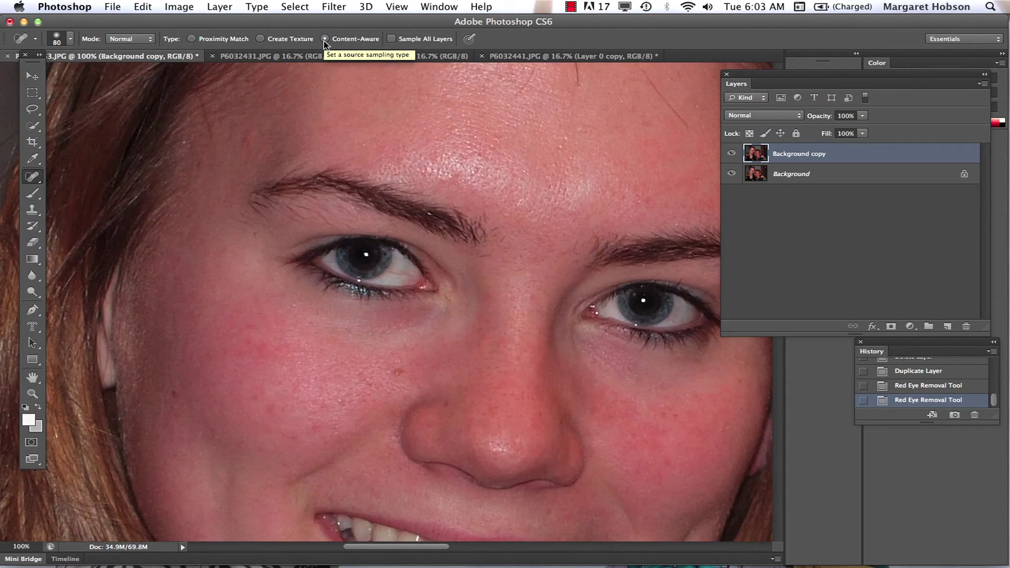
key(space)
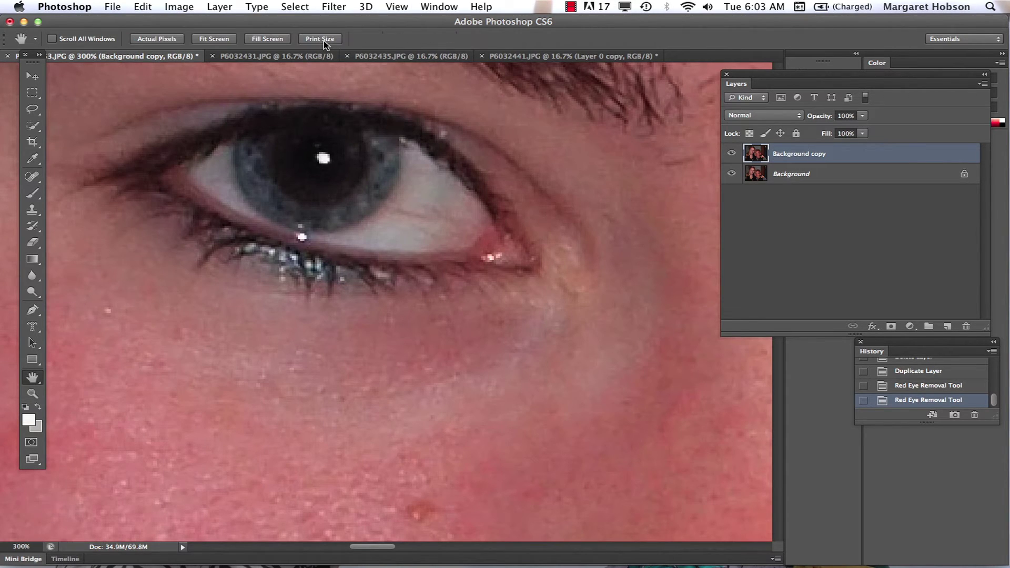
drag(346, 444, 427, 5)
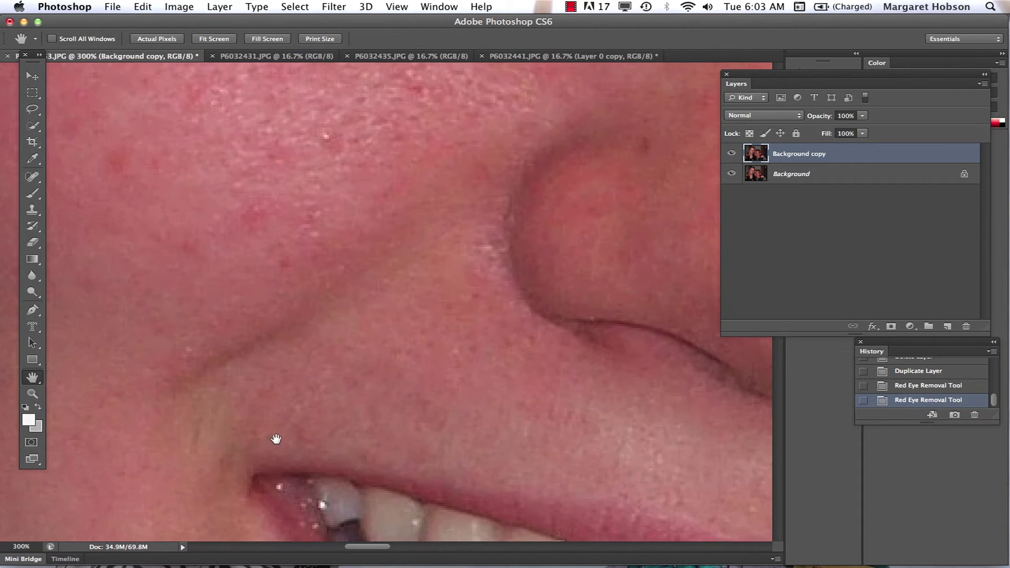
drag(273, 442, 326, 46)
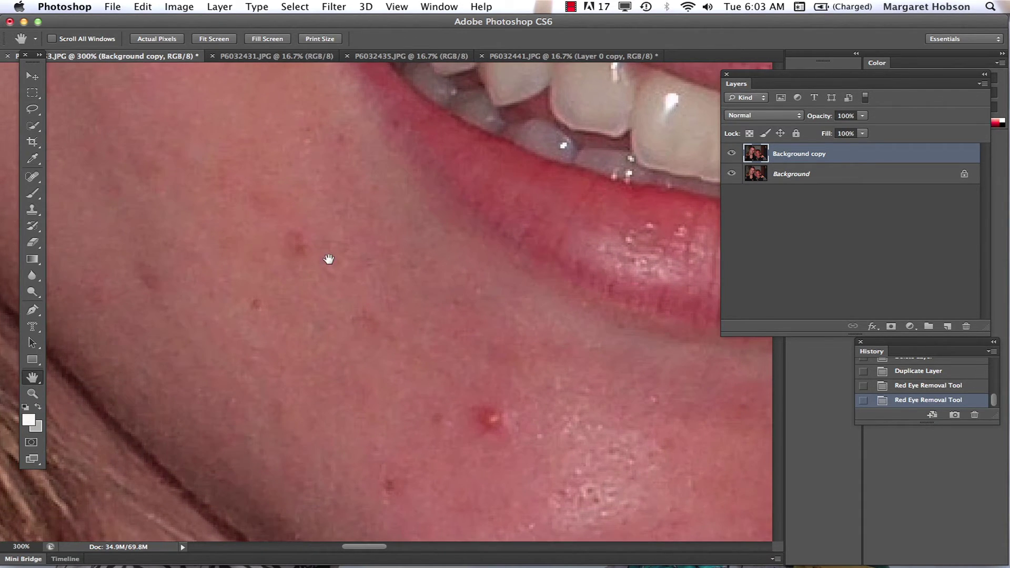
drag(328, 259, 239, 168)
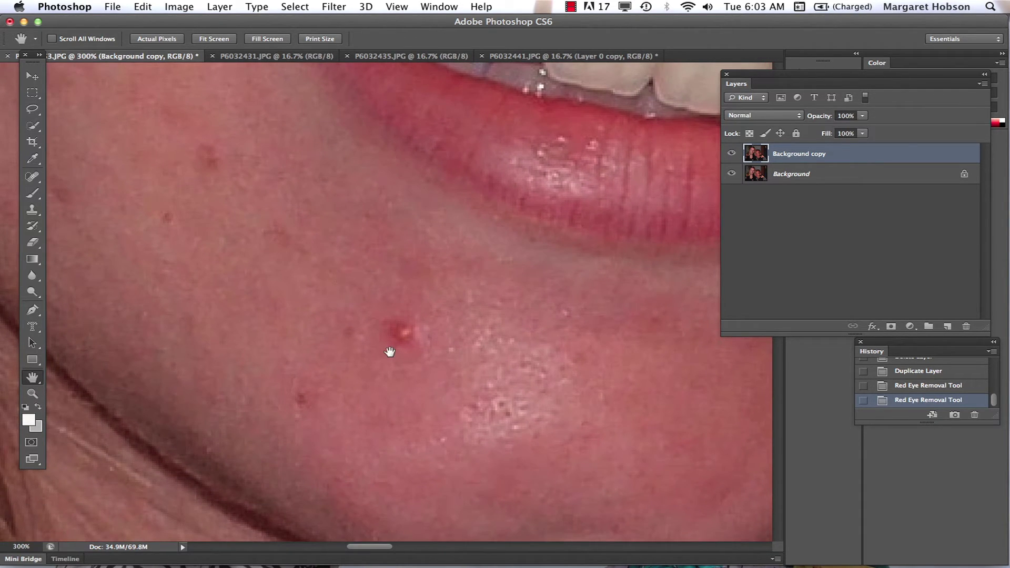
key(j)
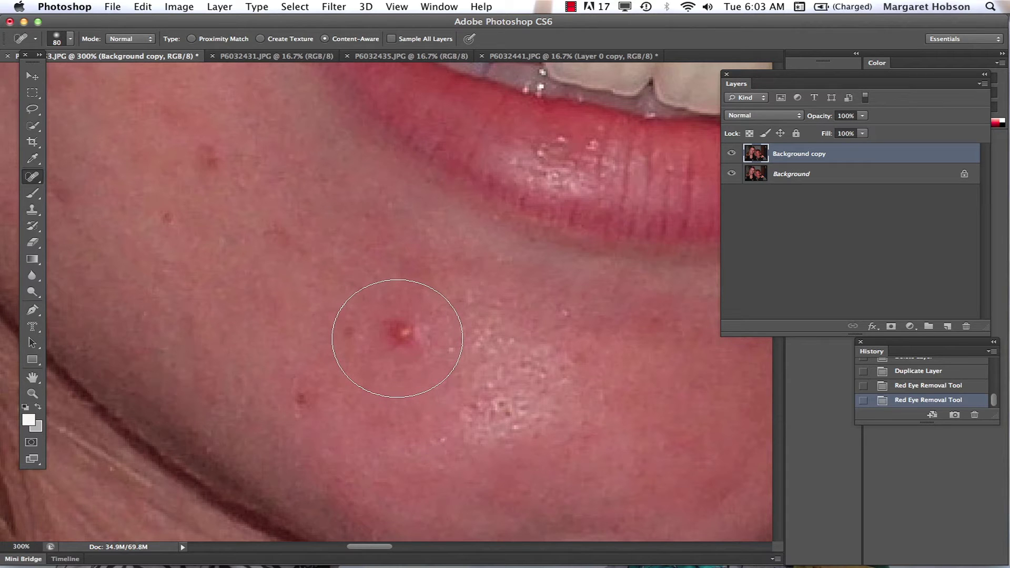
click(70, 39)
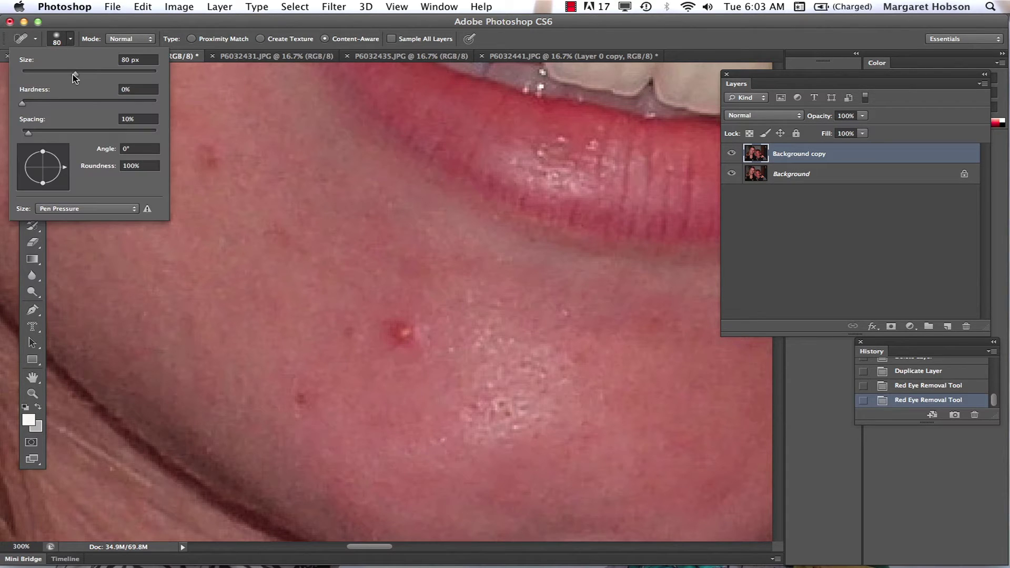
drag(73, 78, 56, 78)
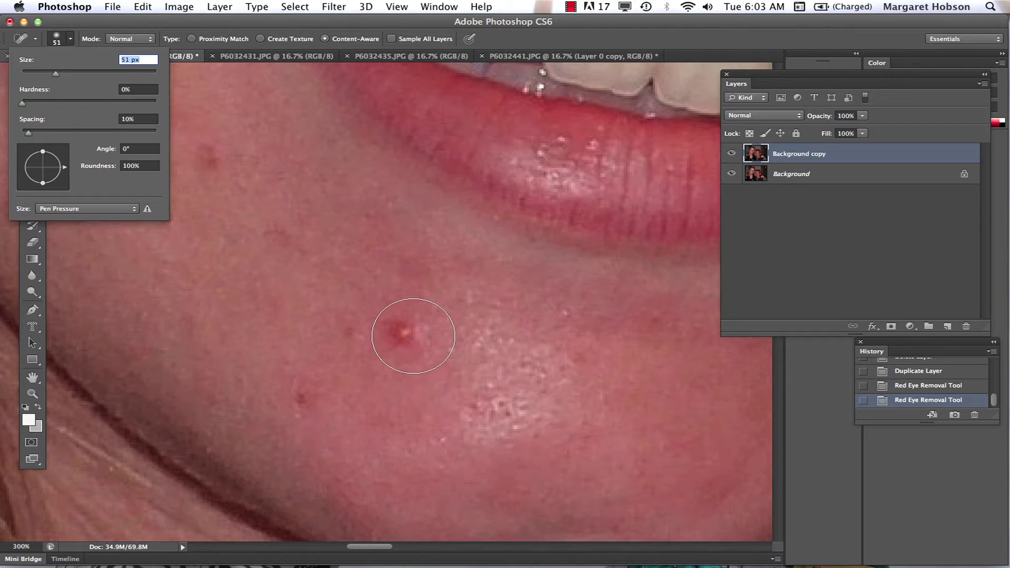
Step: Shrink the Spot Healing Brush to 30 px and heal the large red blemish on the young woman's chin
text([[[[[[[[)
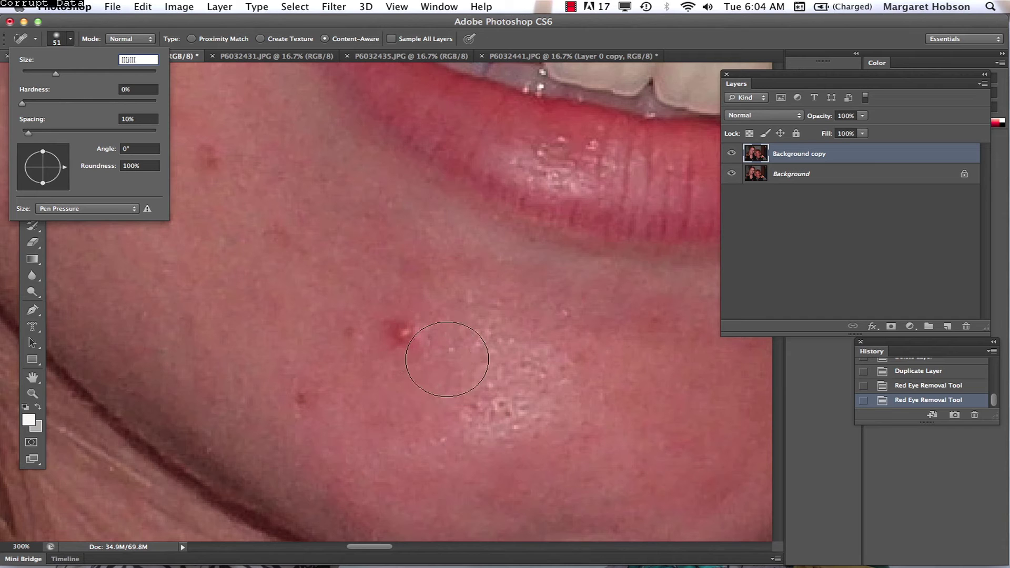
key(Escape)
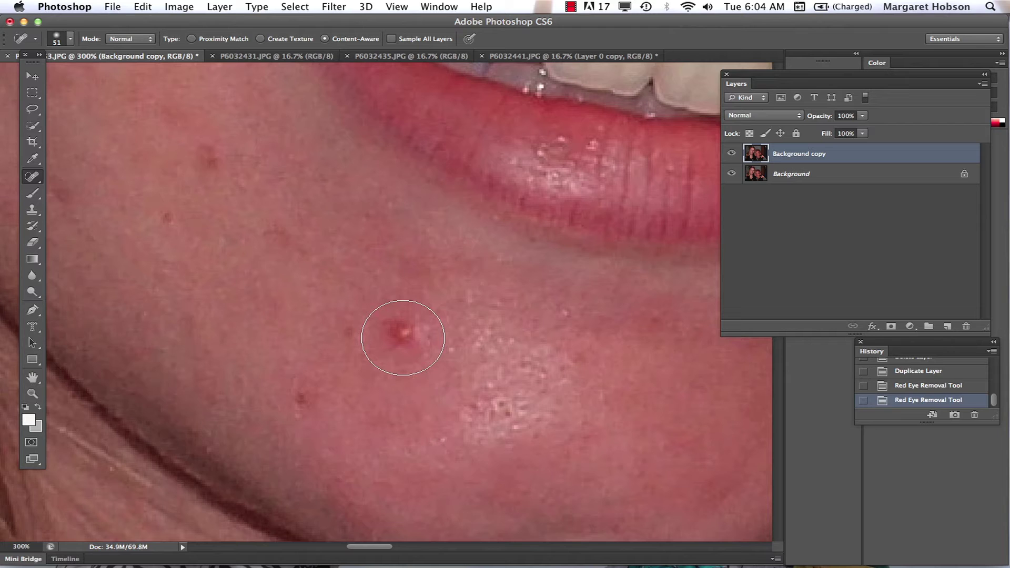
key(bracketleft)
key(bracketleft)
key(bracketleft)
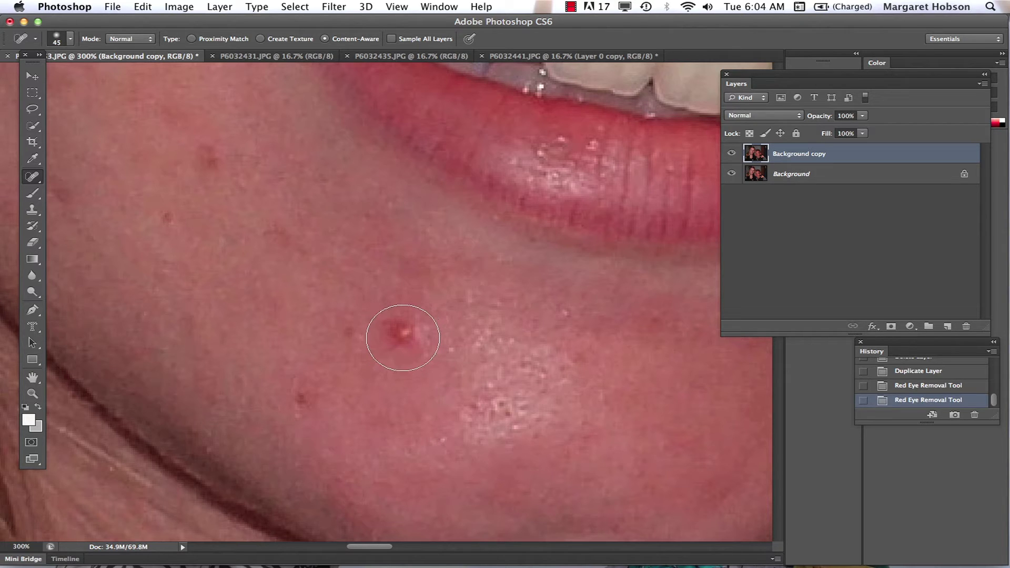
key(bracketleft)
click(403, 332)
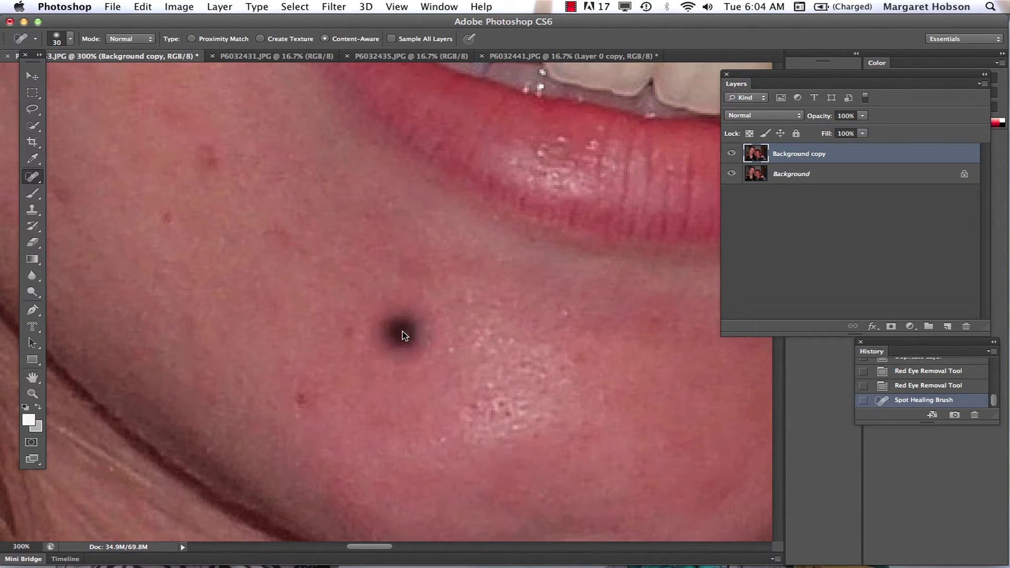
Step: Undo and redo the chin healing to compare the skin before and after the correction
mouse_move(643, 565)
key(super+z)
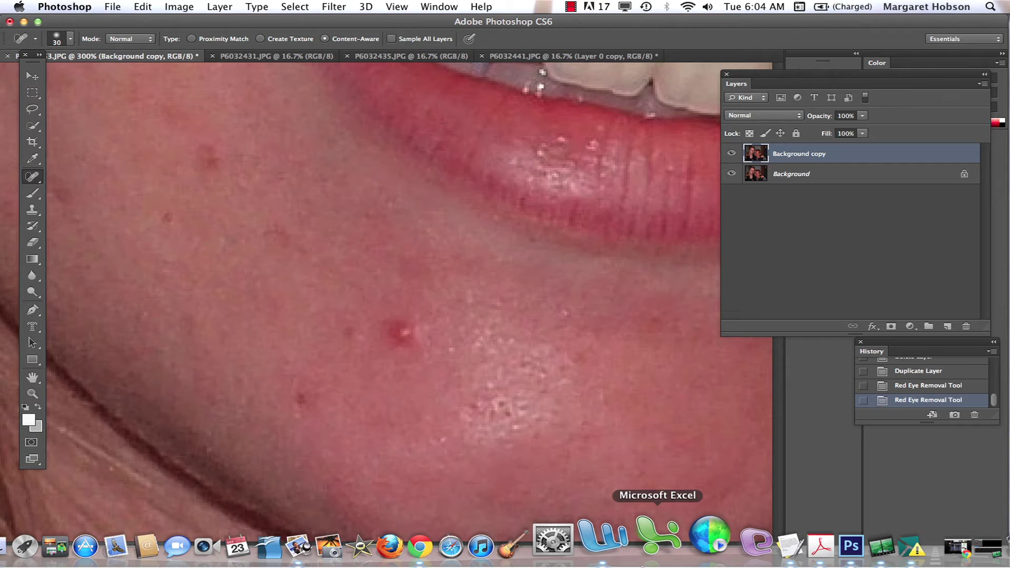
click(140, 6)
click(150, 21)
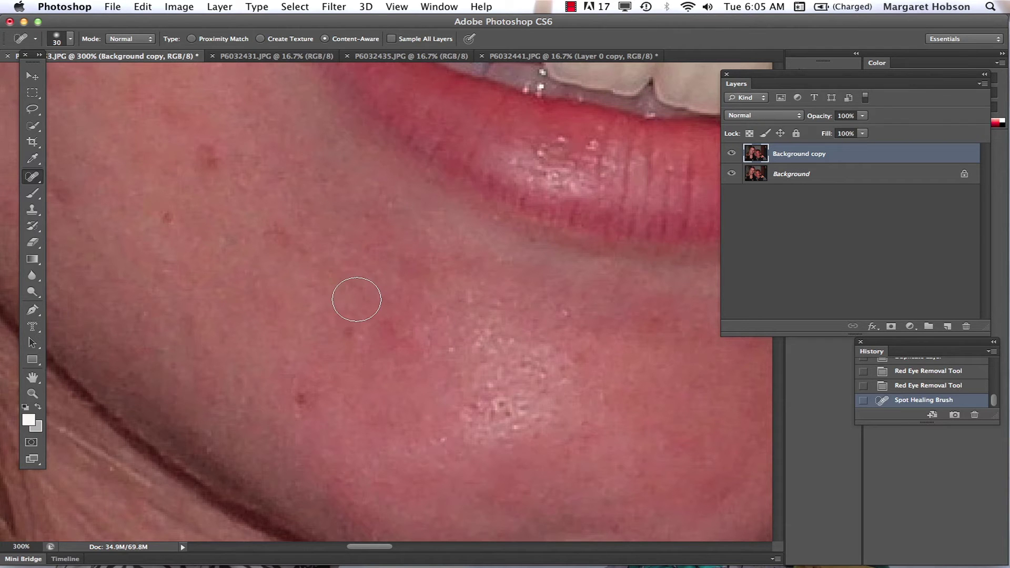
Step: Heal the red spots on the skin below both corners of the young woman's mouth with the 30 px Spot Healing Brush
key(super+minus)
key(super+minus)
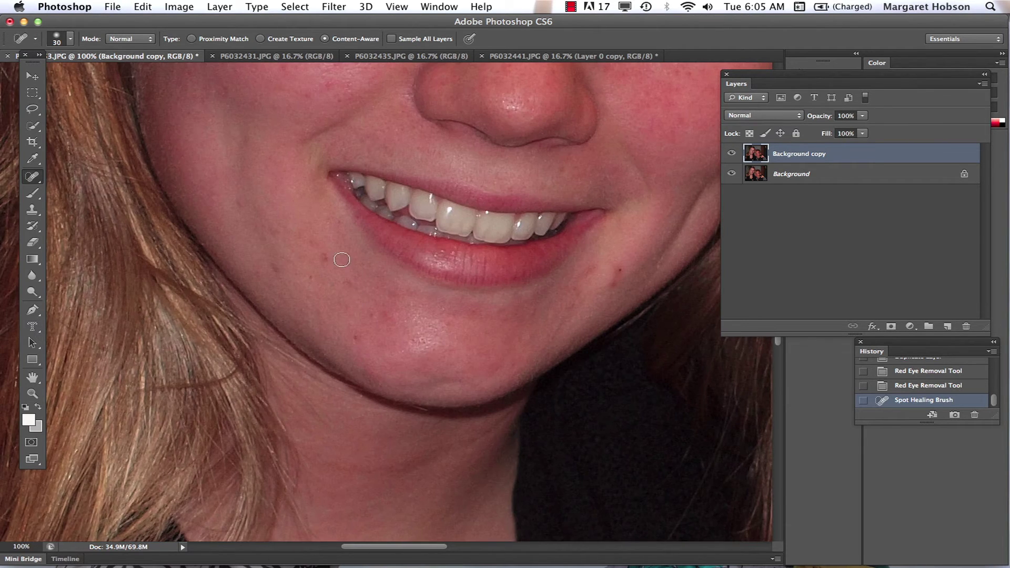
click(326, 260)
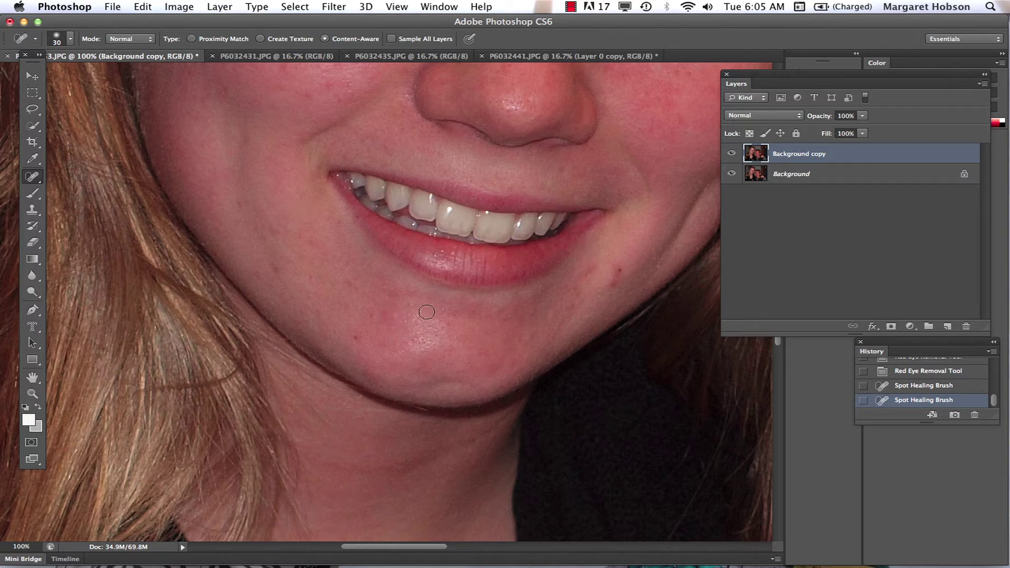
click(617, 270)
Step: Hide and show the Background copy layer twice to compare the retouched skin with the original
click(731, 154)
click(732, 154)
click(731, 154)
click(732, 153)
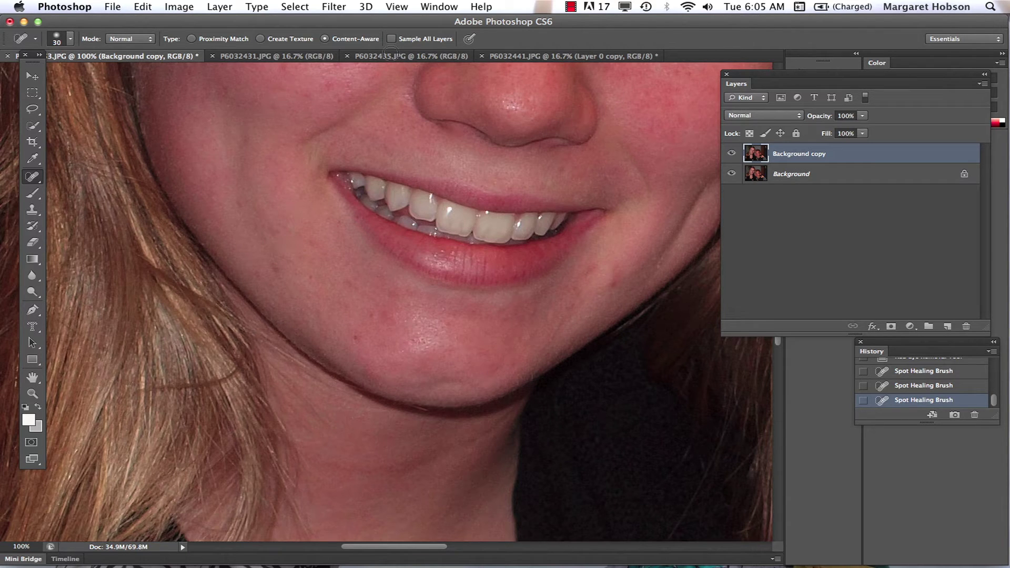
click(587, 5)
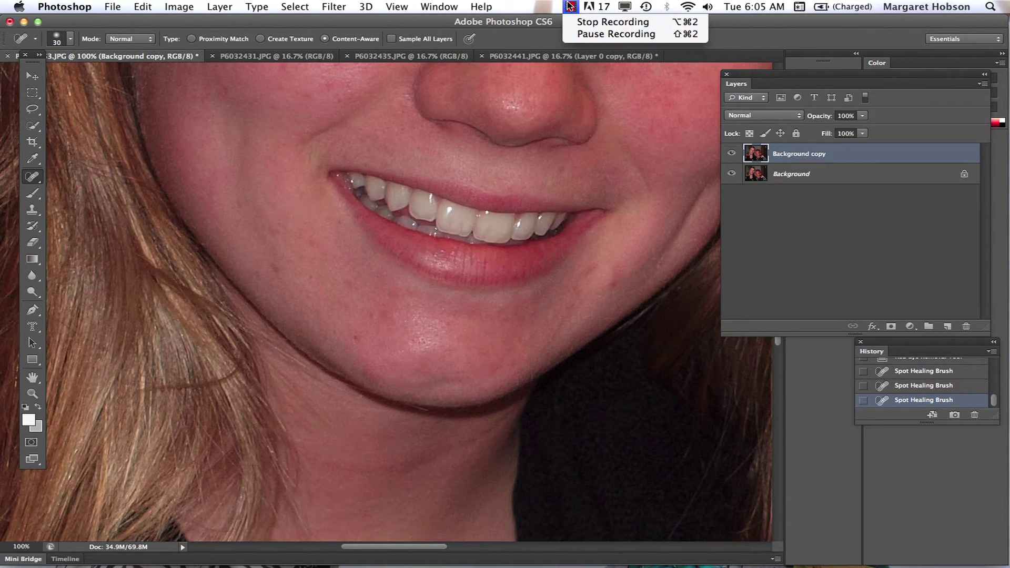
click(571, 34)
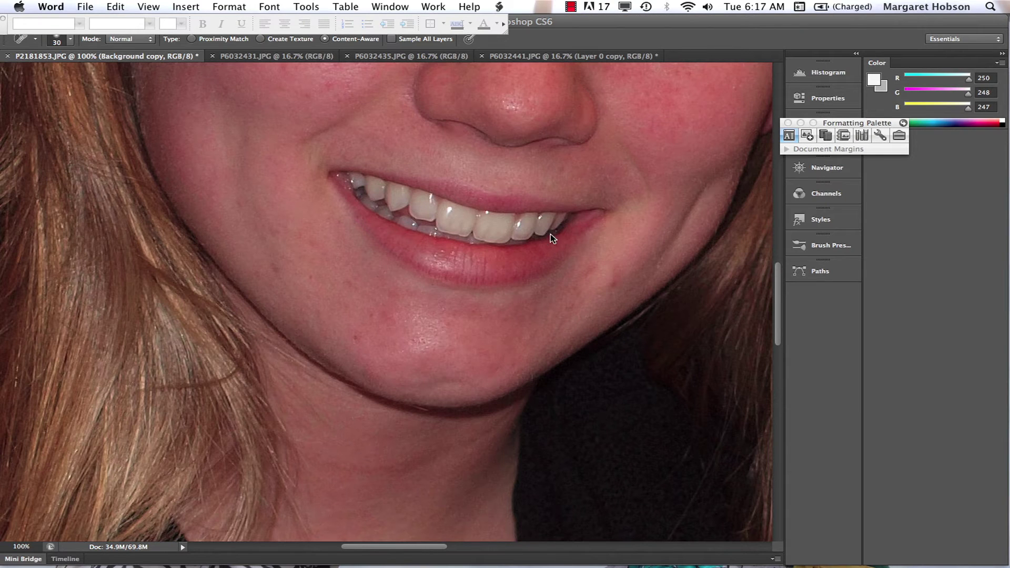
click(483, 185)
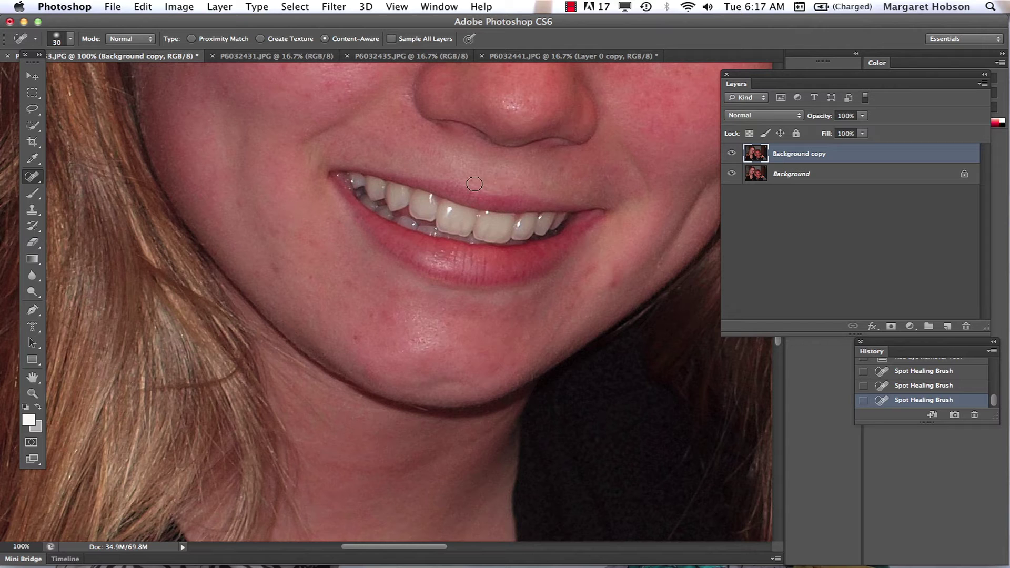
Step: Heal the blemish on the cheek beside the nose with a 40 px Spot Healing Brush, after undoing a trial with the smaller brush
key(h)
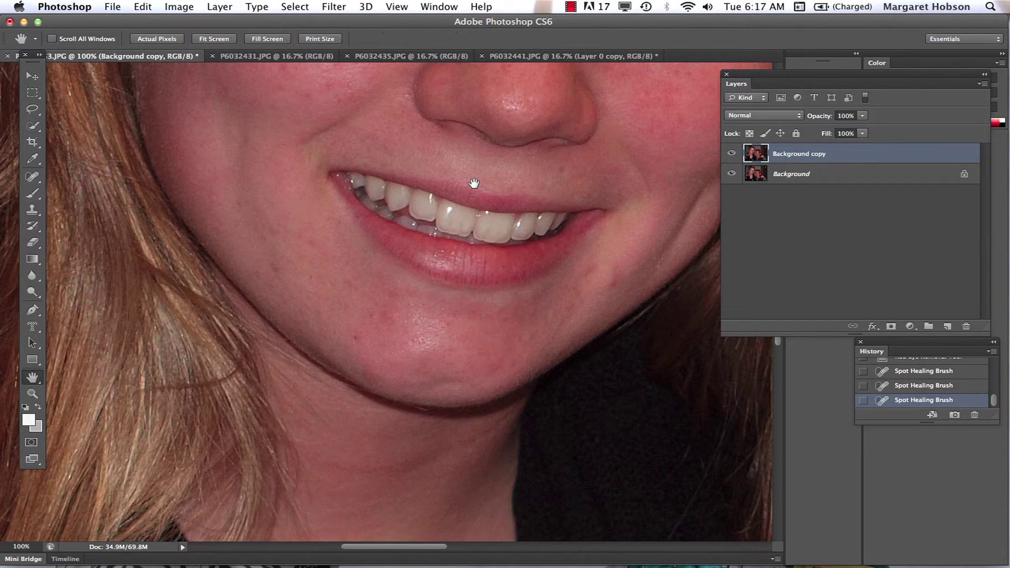
drag(474, 183, 497, 302)
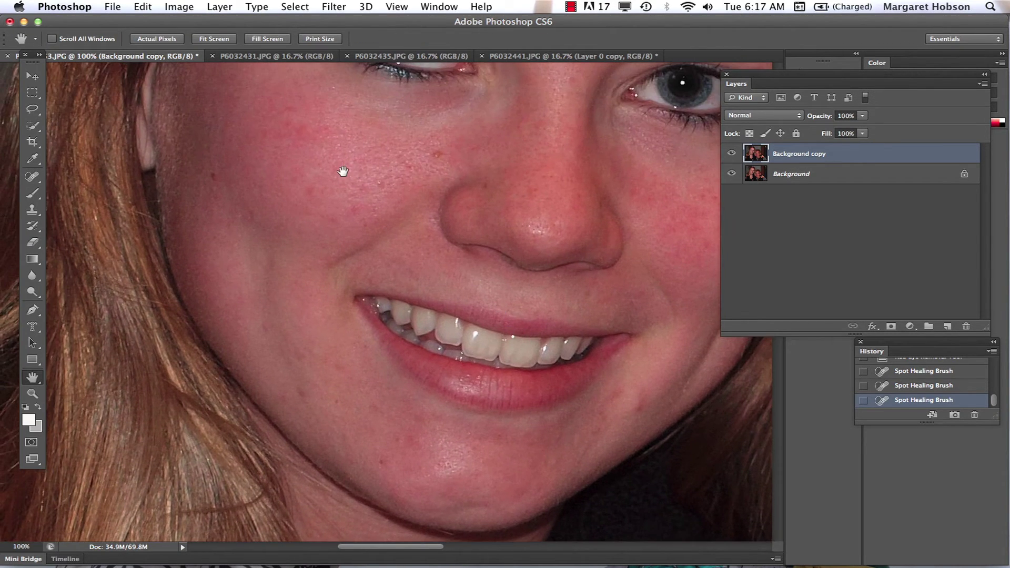
drag(342, 171, 384, 227)
key(j)
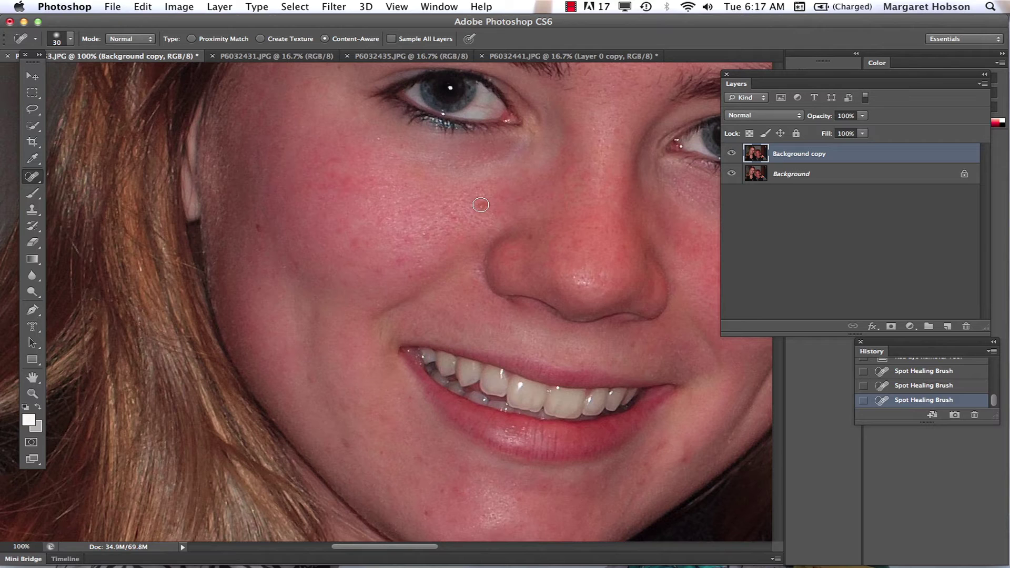
click(481, 205)
key(super+z)
key(bracketright)
click(481, 206)
Step: Remove the stray hair between the eyebrows with a 10 px Spot Healing Brush, undoing and redoing the stroke to compare the result
key(h)
mouse_move(564, 74)
mouse_down()
mouse_move(571, 106)
mouse_move(547, 129)
mouse_move(560, 144)
mouse_up()
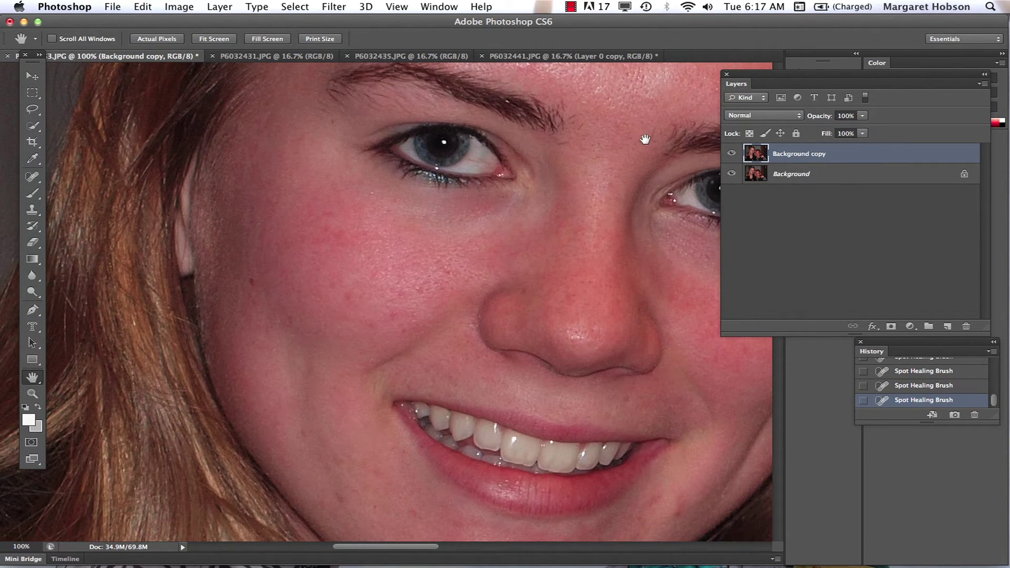
drag(646, 138, 627, 159)
super+click(582, 182)
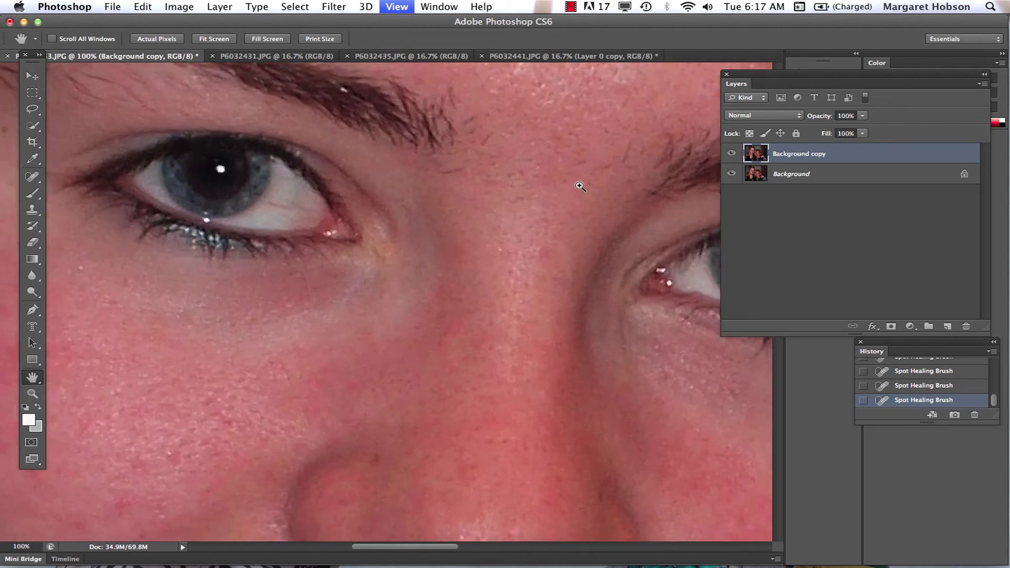
super+click(579, 185)
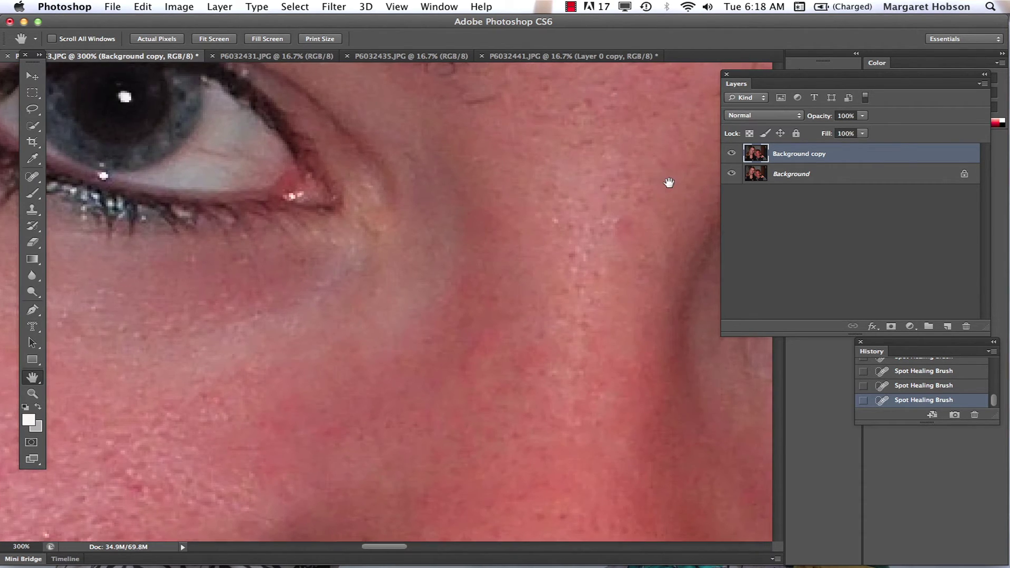
drag(668, 180, 420, 344)
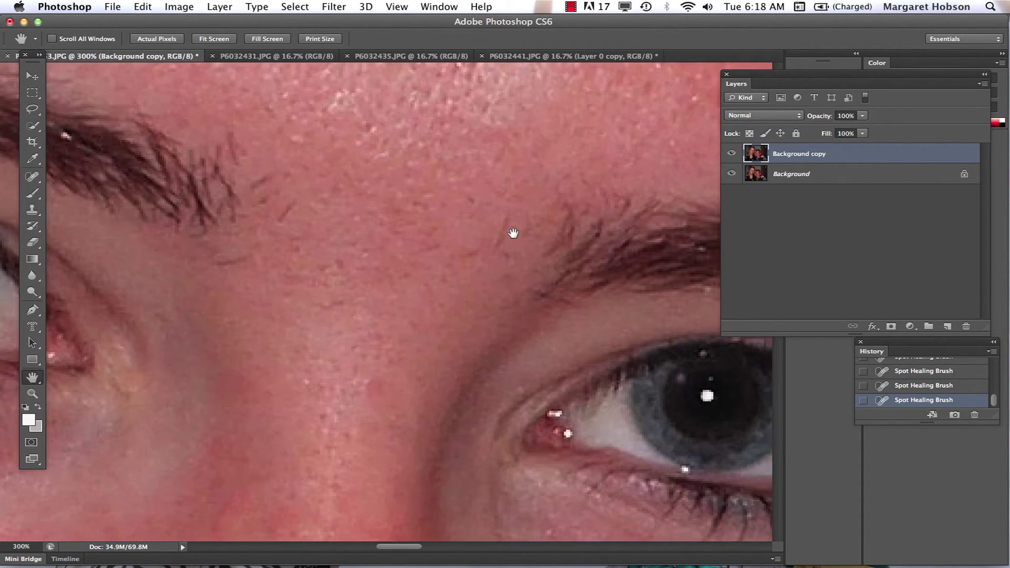
key(j)
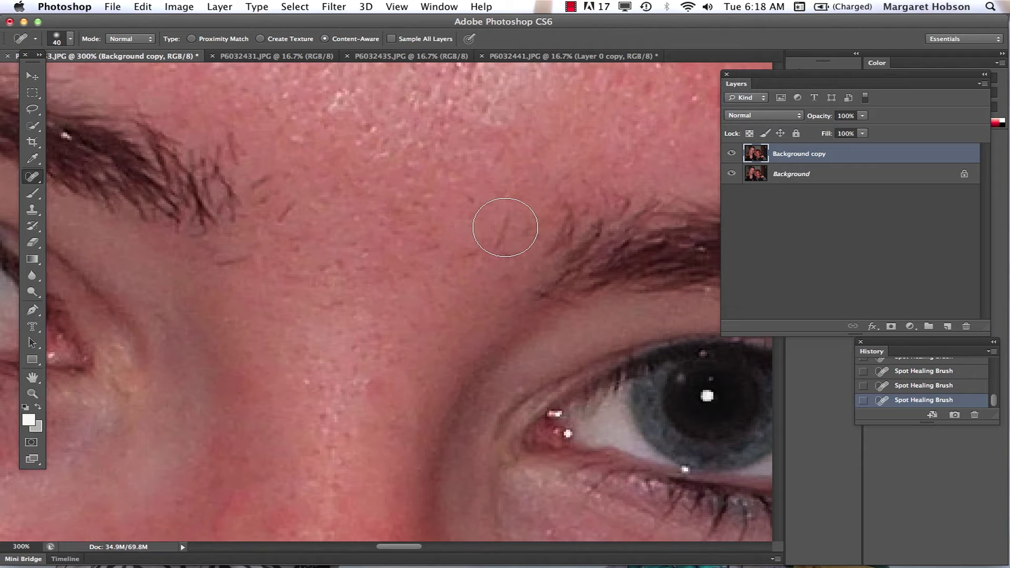
key(bracketleft)
key(bracketleft)
key(bracketleft)
key(bracketleft)
key(bracketleft)
key(bracketleft)
click(508, 215)
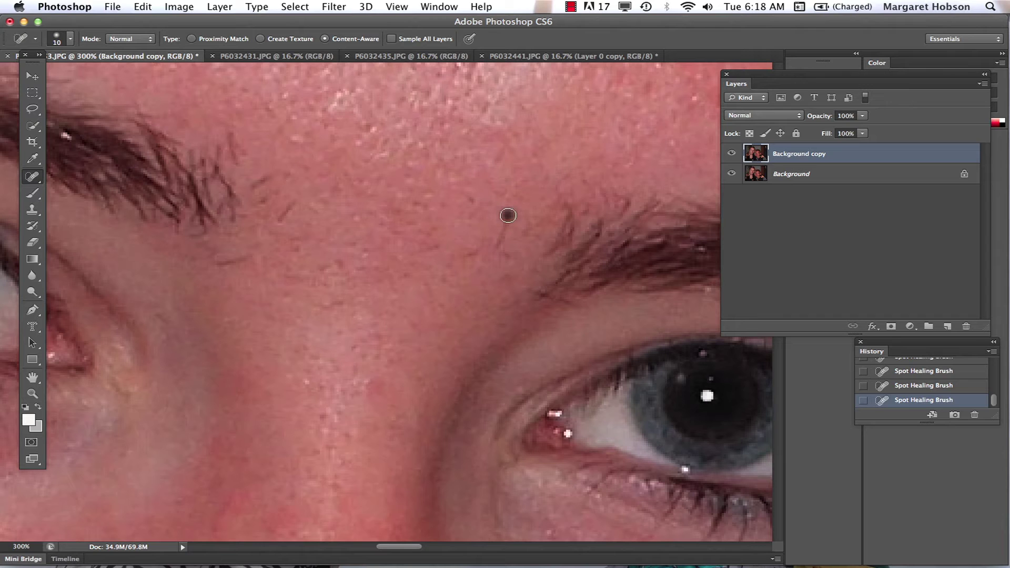
drag(508, 215, 495, 247)
click(145, 7)
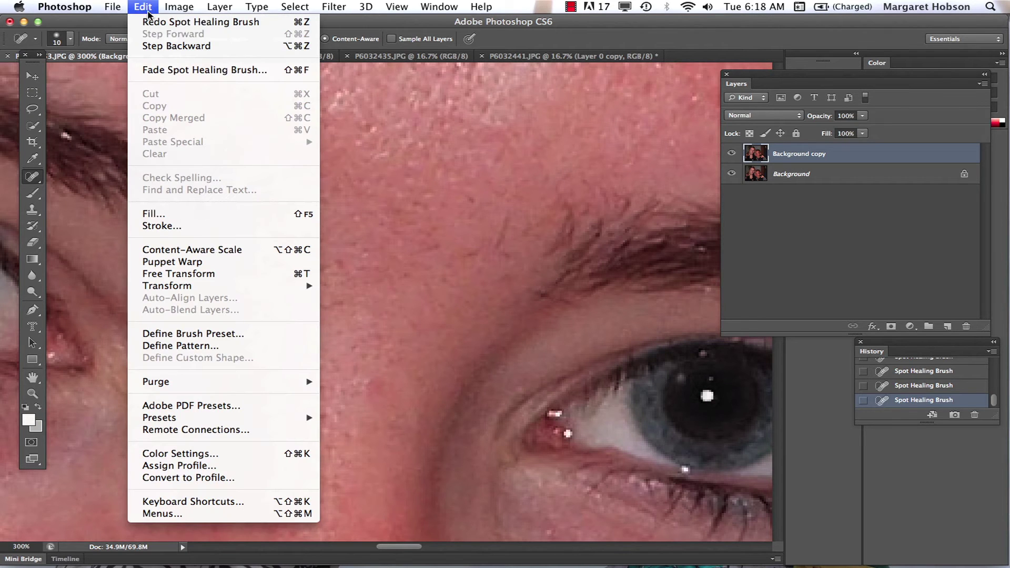
click(153, 22)
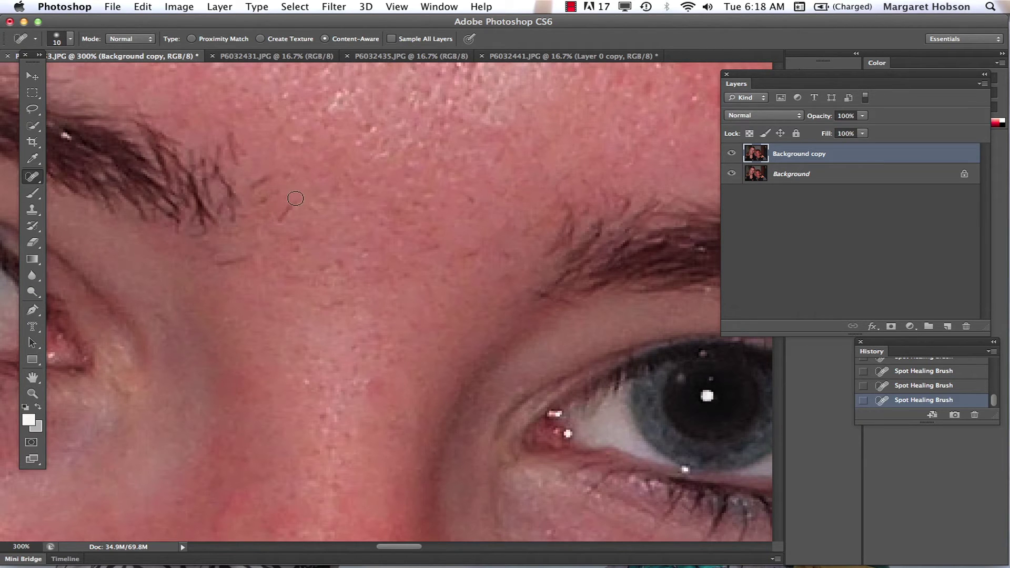
Step: Paint out the stray hairs around the inner end of the opposite eyebrow with the Spot Healing Brush
drag(296, 199, 277, 220)
drag(258, 254, 216, 264)
drag(269, 177, 254, 184)
drag(220, 145, 216, 161)
drag(228, 131, 226, 158)
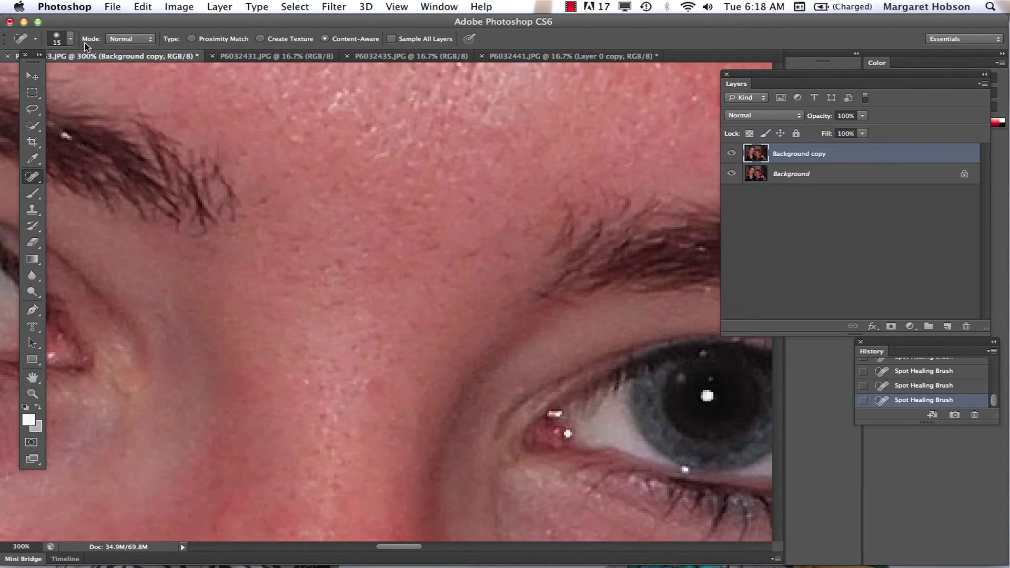
Step: Enlarge the Spot Healing Brush to 20 px and paint out stray hairs beneath the outer part of the same eyebrow
key(bracketright)
key(space)
mouse_move(162, 255)
mouse_down()
mouse_move(216, 254)
mouse_move(501, 319)
mouse_up()
drag(206, 212, 346, 248)
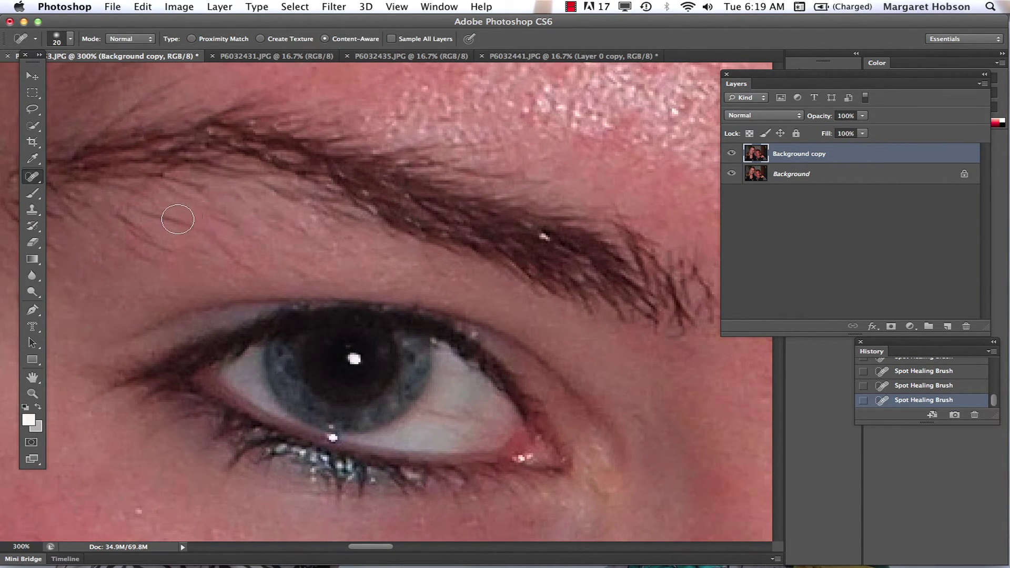
drag(191, 226, 142, 209)
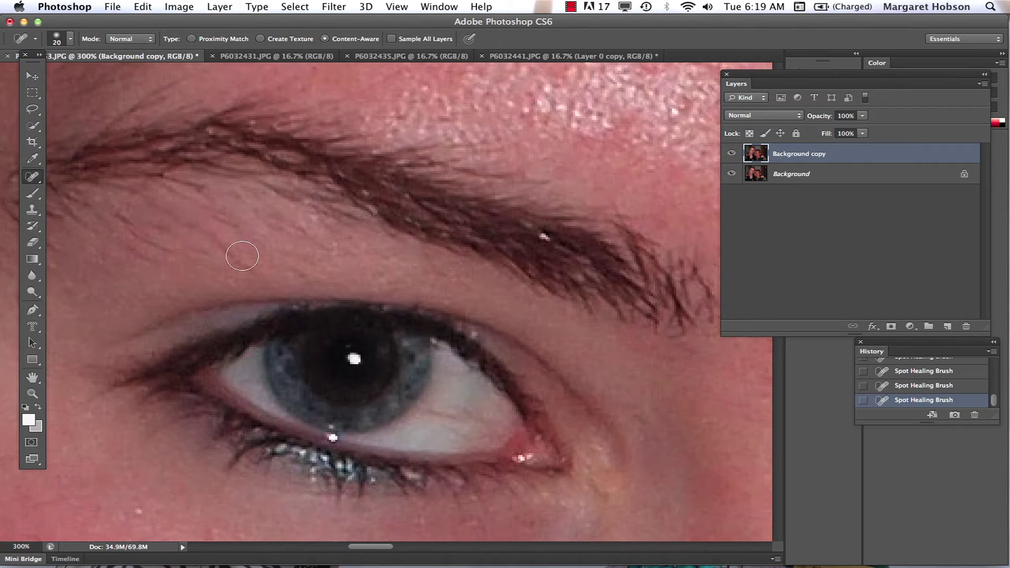
Step: Reduce the Spot Healing Brush to 8 px and paint over the fine stray hairs beneath the arch of the eyebrow
click(150, 179)
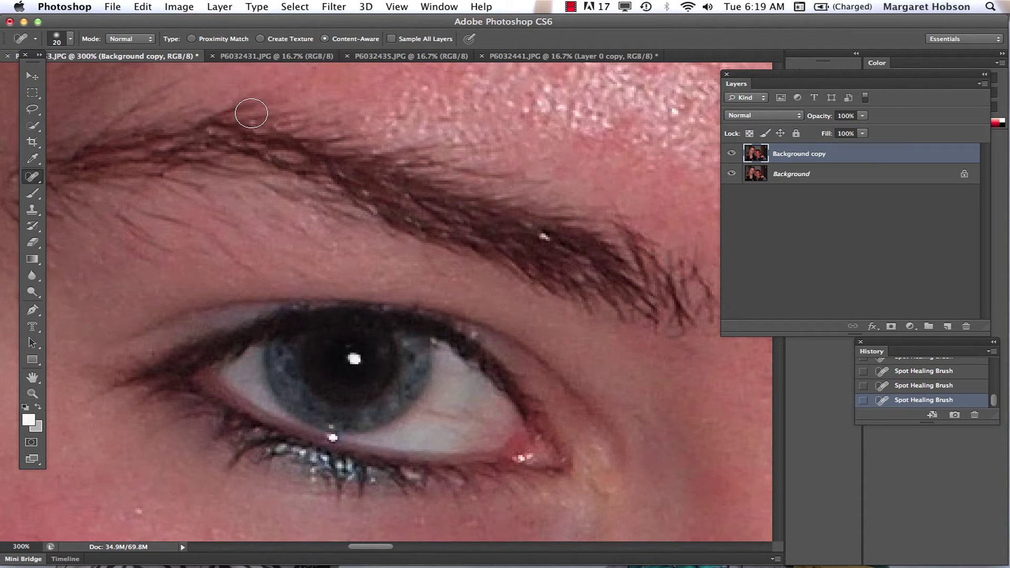
key(bracketleft)
key(bracketleft)
key(bracketleft)
drag(190, 223, 138, 210)
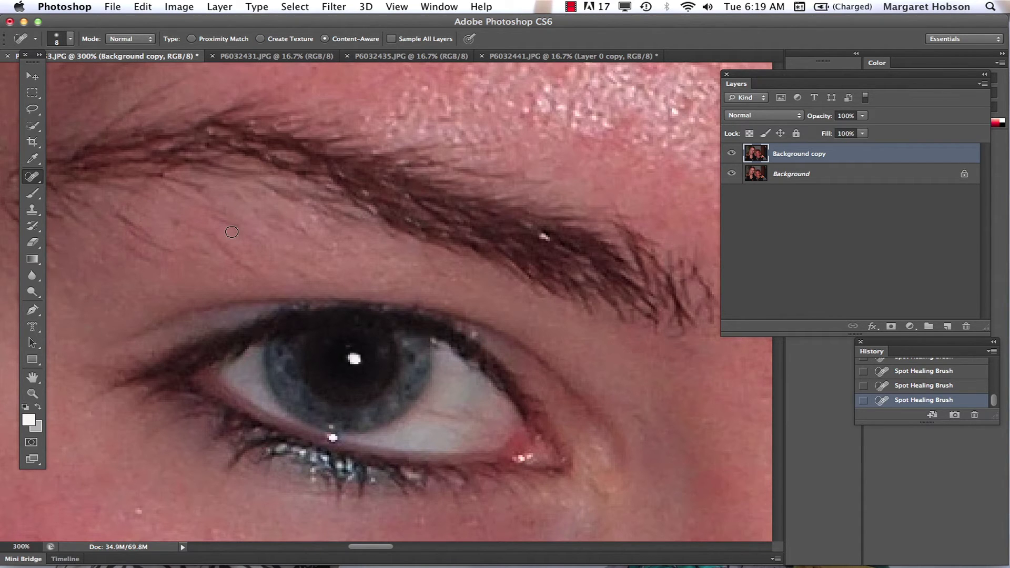
click(231, 231)
click(142, 7)
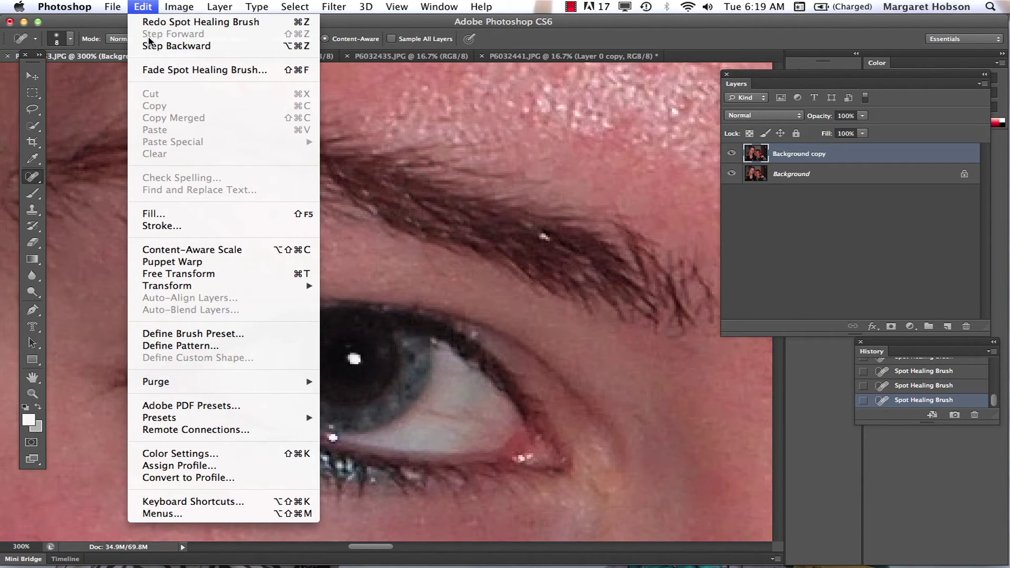
key(Escape)
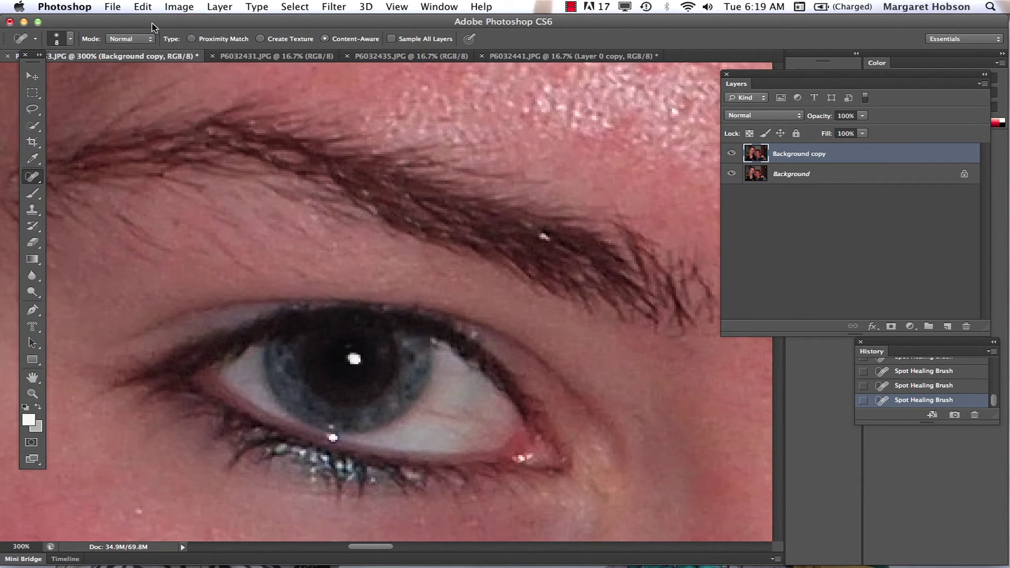
Step: Compare the whole retouched face with the original by repeatedly hiding and showing the Background copy layer at 33.33% zoom
key(super+minus)
key(super+minus)
key(super+minus)
key(super+minus)
key(super+minus)
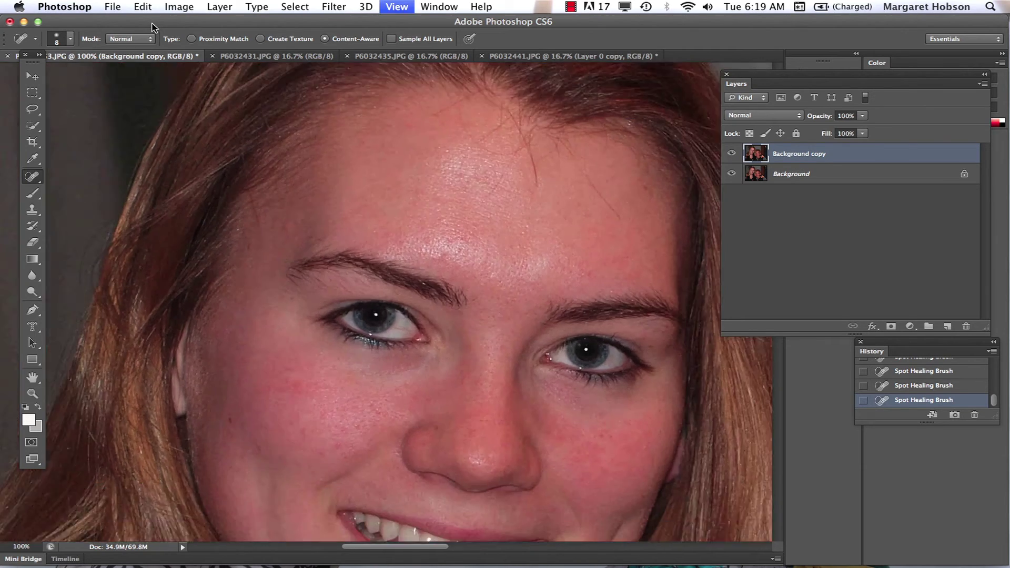
key(super+plus)
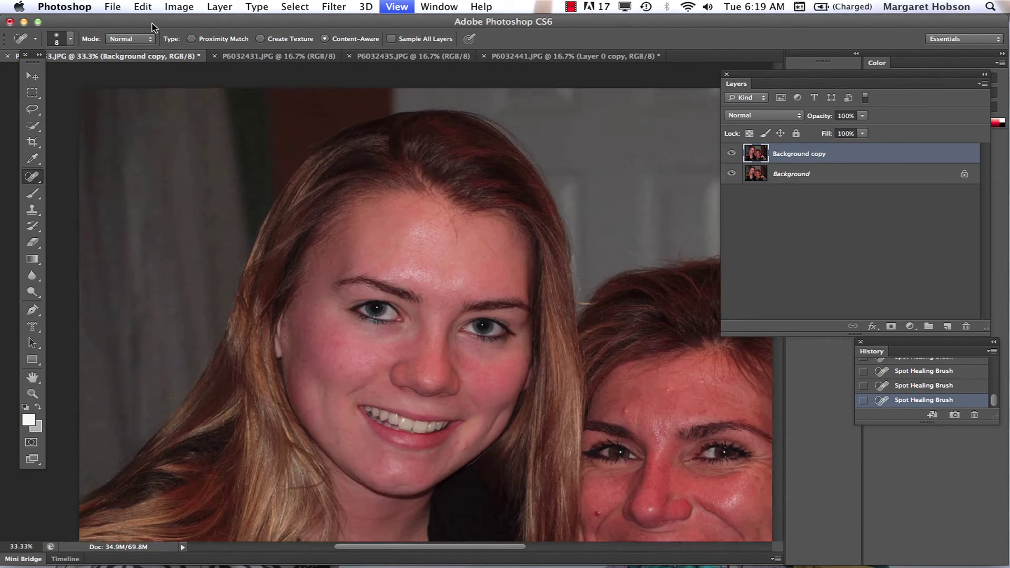
key(super+minus)
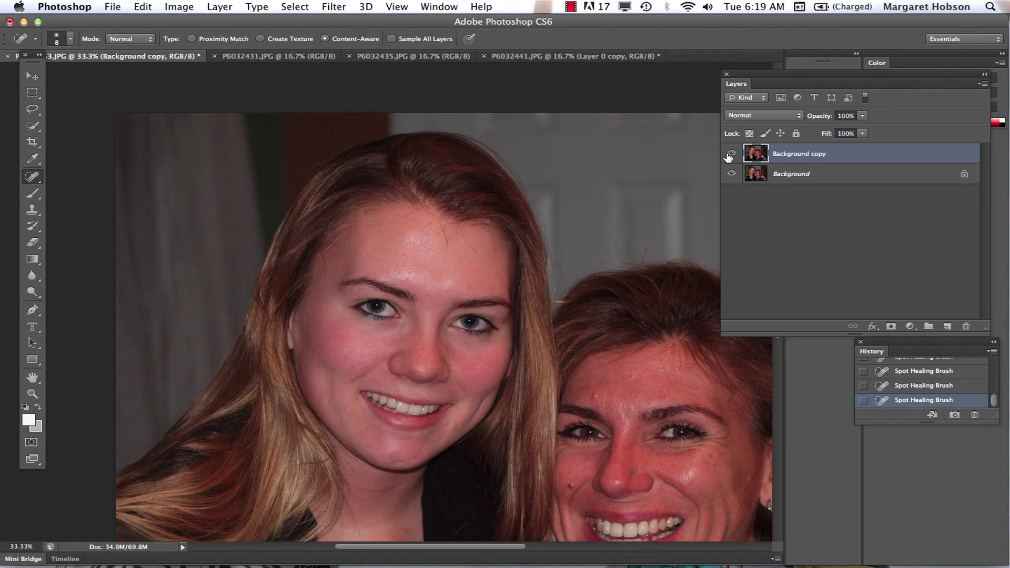
click(731, 153)
click(731, 153)
click(731, 154)
click(731, 153)
click(731, 154)
click(729, 154)
click(730, 154)
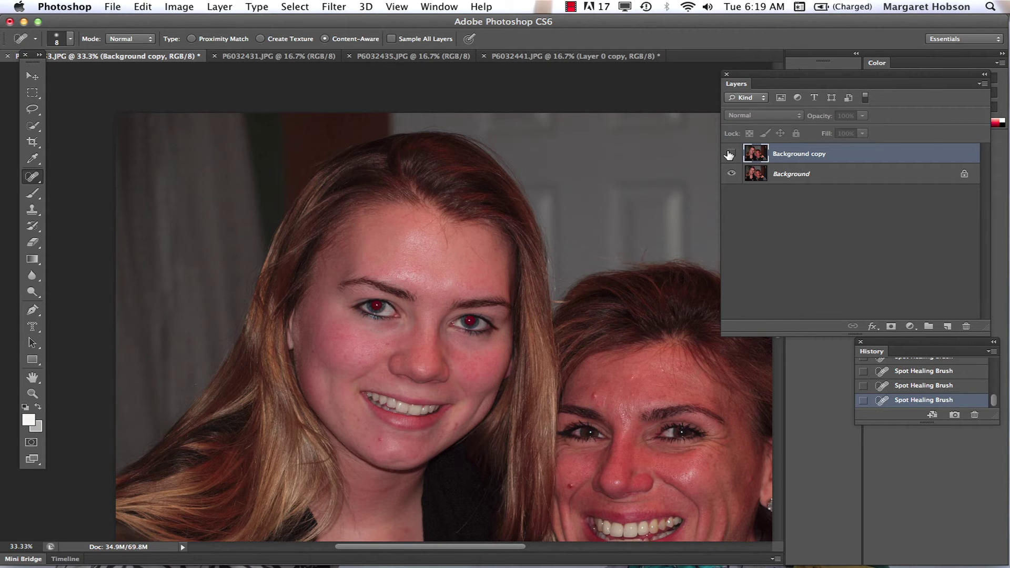
click(730, 154)
click(729, 154)
click(730, 154)
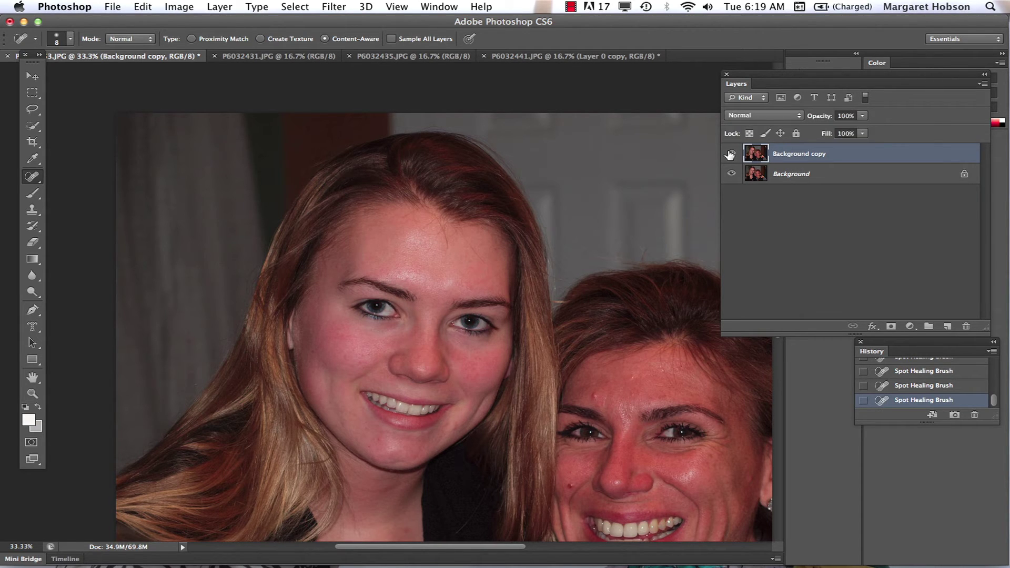
click(731, 154)
click(731, 154)
click(571, 6)
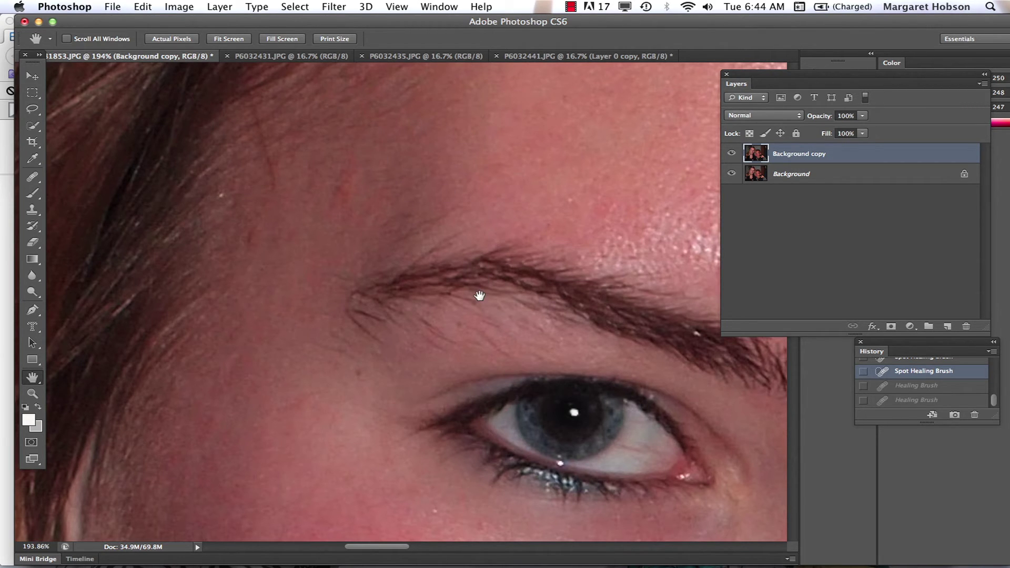
Step: Sample clear forehead skin and paint out the long diagonal stray hair with a 19 px Healing Brush
drag(480, 296, 253, 185)
drag(417, 207, 508, 185)
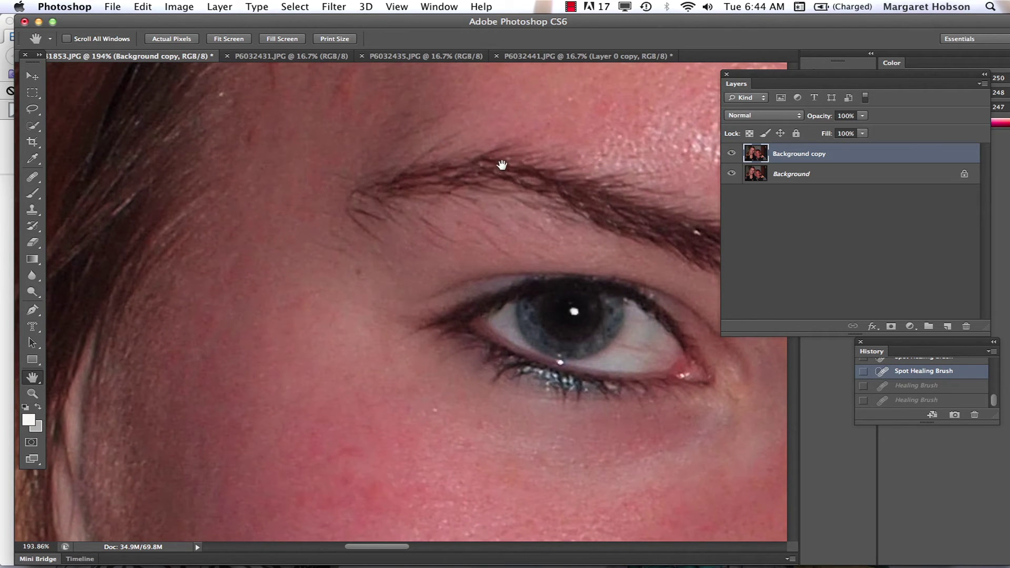
drag(516, 169, 405, 140)
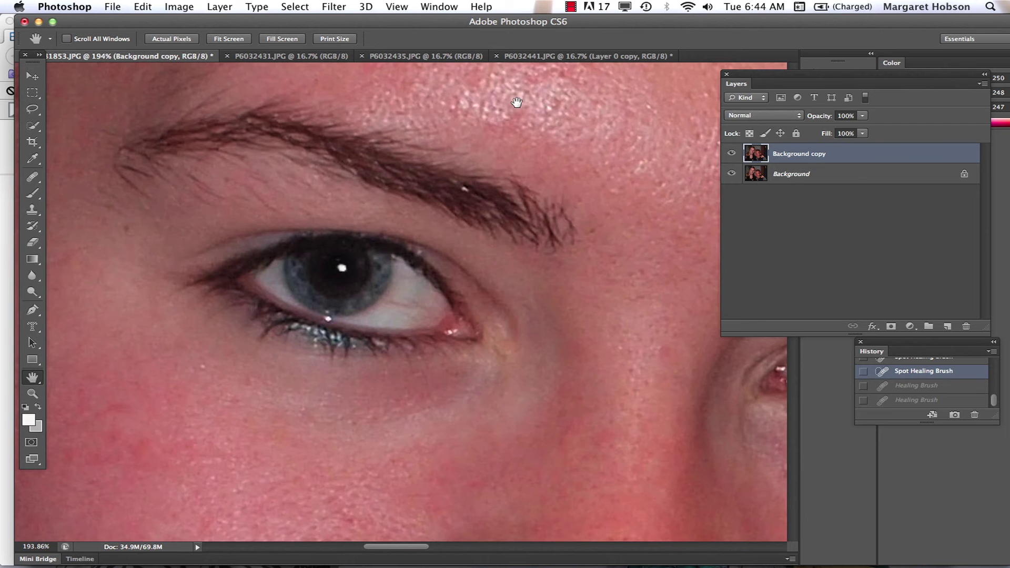
drag(519, 102, 382, 223)
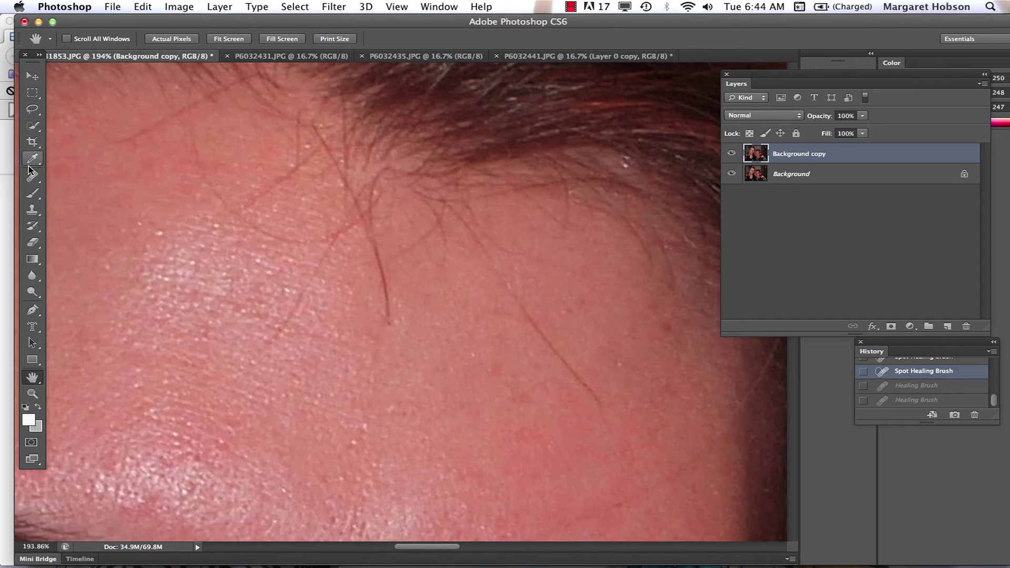
click(34, 127)
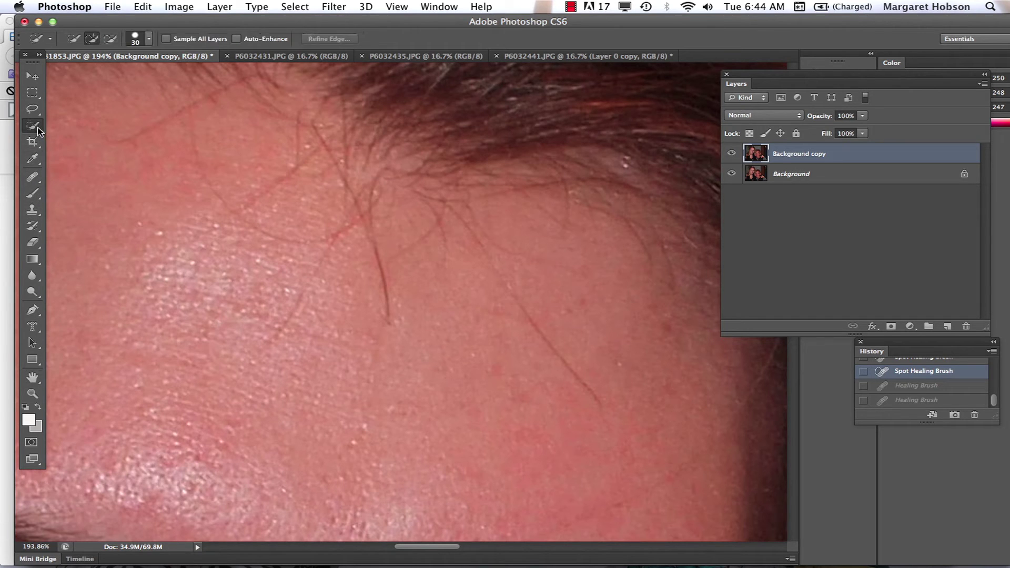
click(37, 179)
click(37, 180)
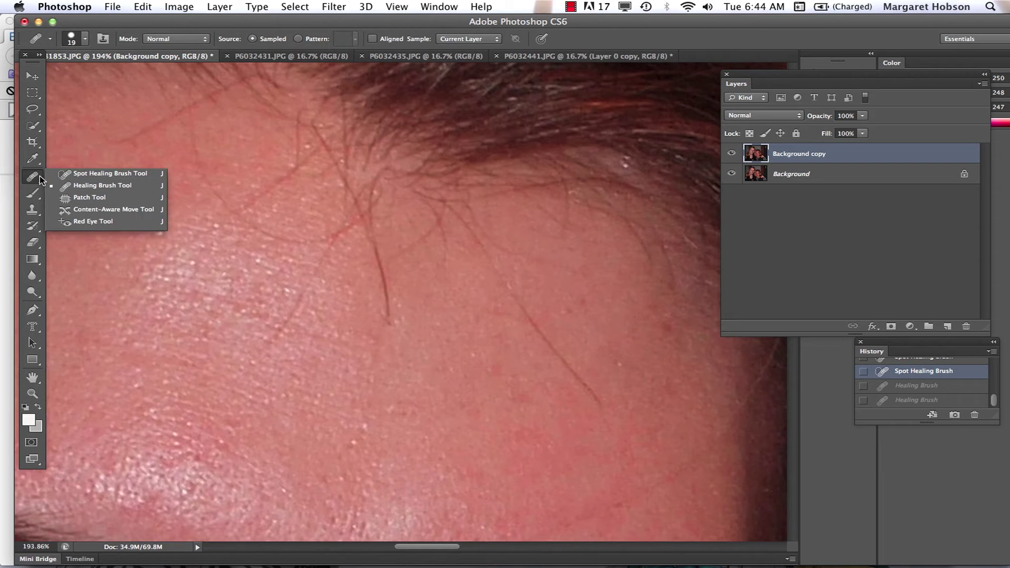
click(100, 187)
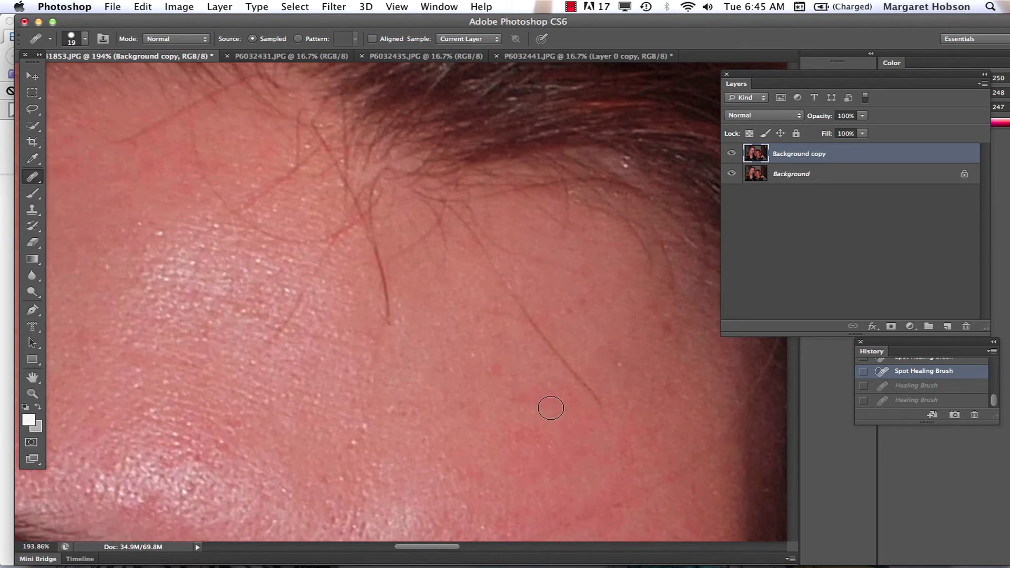
click(580, 375)
key(super+z)
key(alt)
drag(600, 402, 491, 266)
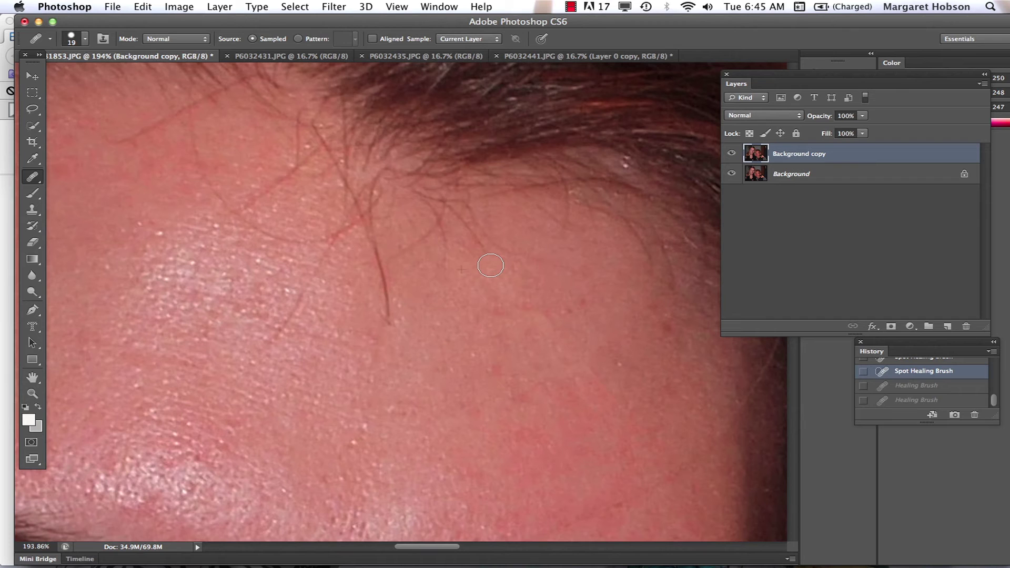
drag(490, 266, 490, 265)
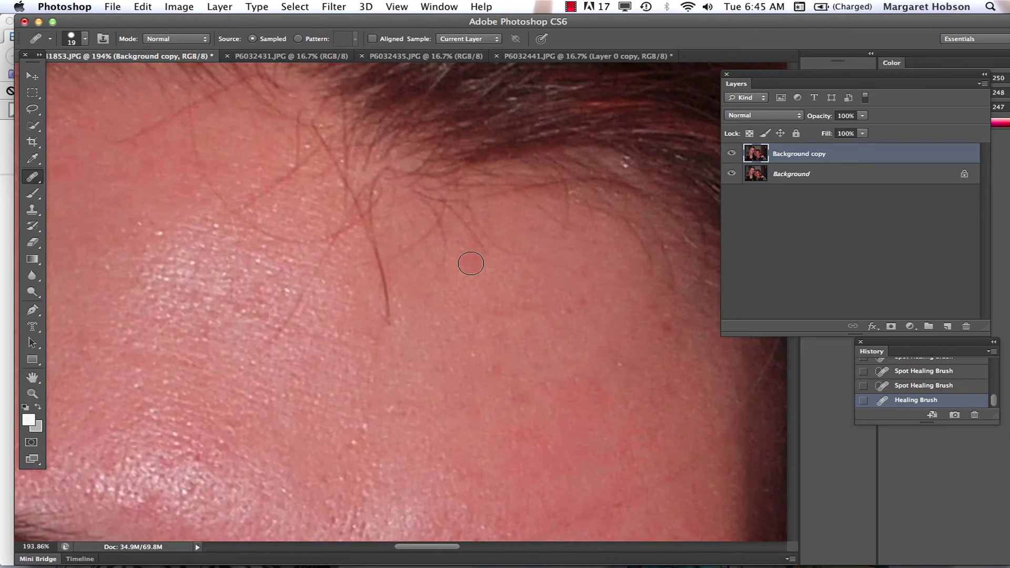
Step: Reduce the Healing Brush to 9 px and heal the remaining upper end of the diagonal hair near the hairline
key(bracketleft)
click(476, 240)
key(ctrl+z)
click(463, 221)
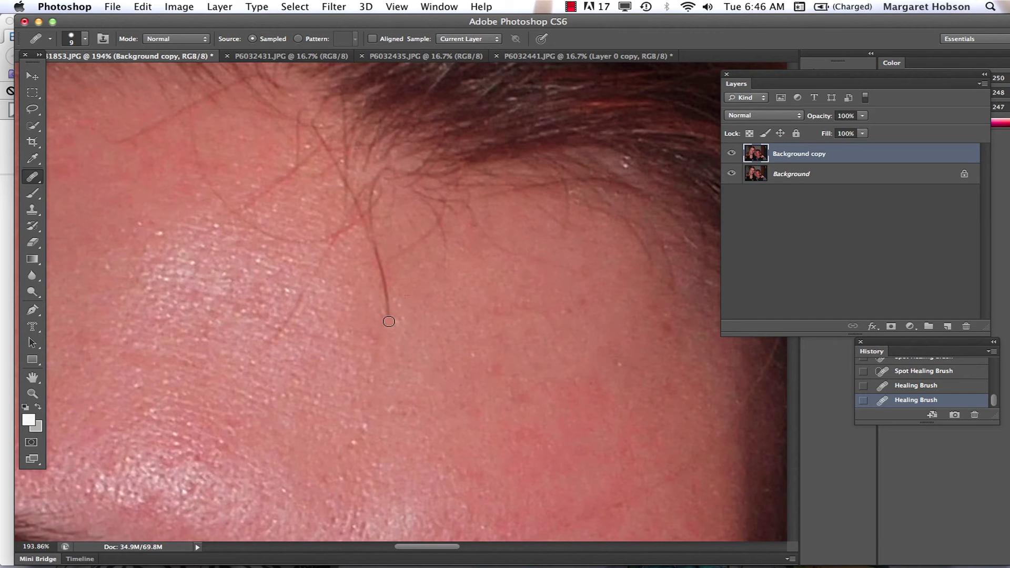
Step: Paint out the lower part of the dark vertical hair on the forehead, resampling the skin beside it
drag(389, 322, 393, 296)
alt+click(416, 274)
drag(387, 290, 375, 255)
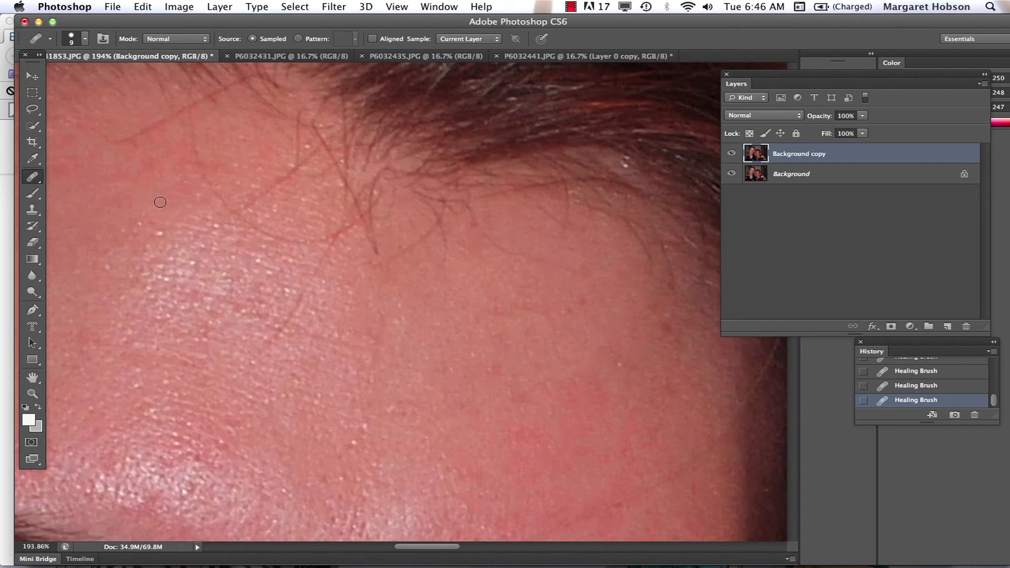
Step: Paint out the faint hair across the shiny part of the forehead and another stray hair near the hairline, using sampled skin
alt+click(302, 321)
mouse_move(270, 340)
mouse_down()
mouse_move(279, 325)
mouse_move(320, 312)
mouse_up()
key(super+z)
drag(271, 337, 294, 318)
click(566, 280)
drag(108, 140, 139, 131)
Step: Toggle the Background copy layer's visibility at 50% zoom to compare the healed forehead with the original
key(super+minus)
key(super+minus)
key(super+minus)
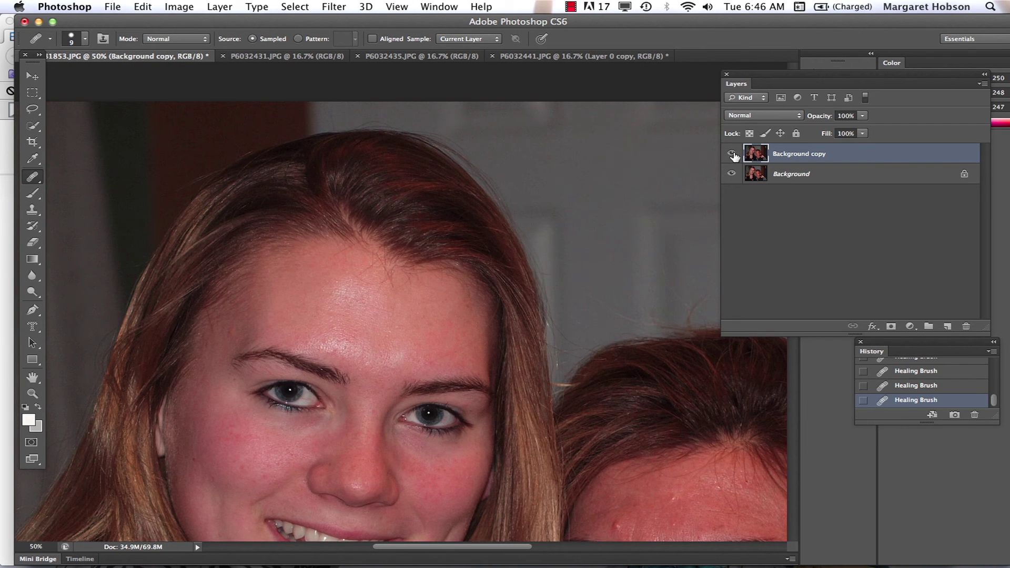
click(733, 153)
click(732, 153)
click(732, 153)
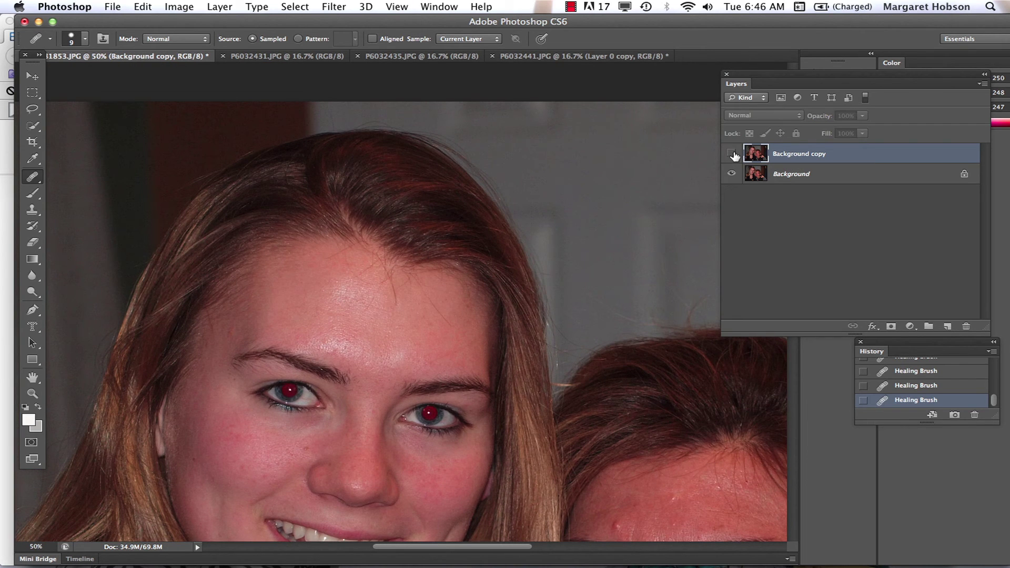
click(732, 153)
click(732, 153)
click(732, 153)
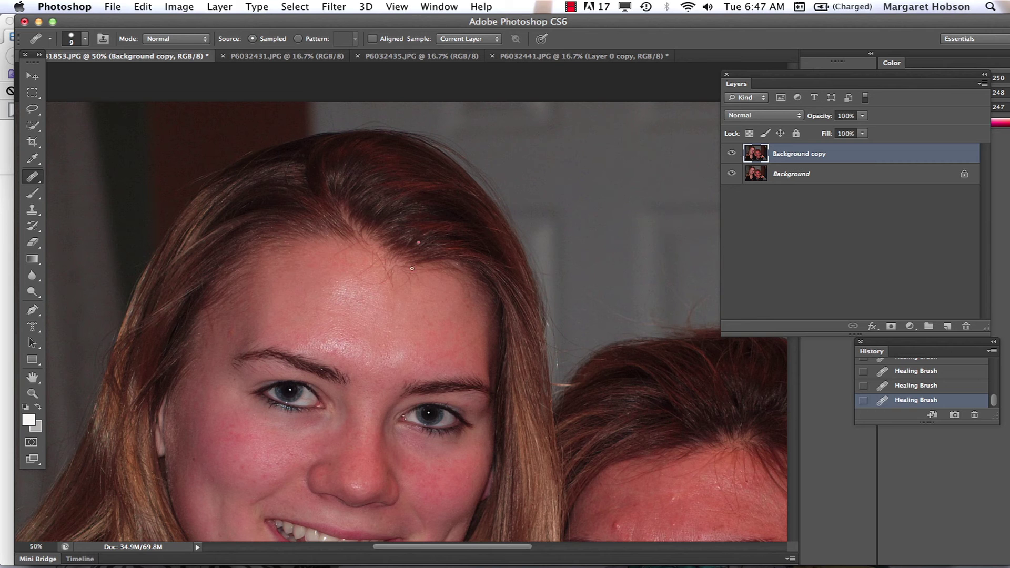
Step: Sample skin just below the hair parting and paint out the stray hair there with the 9 px Healing Brush
click(32, 394)
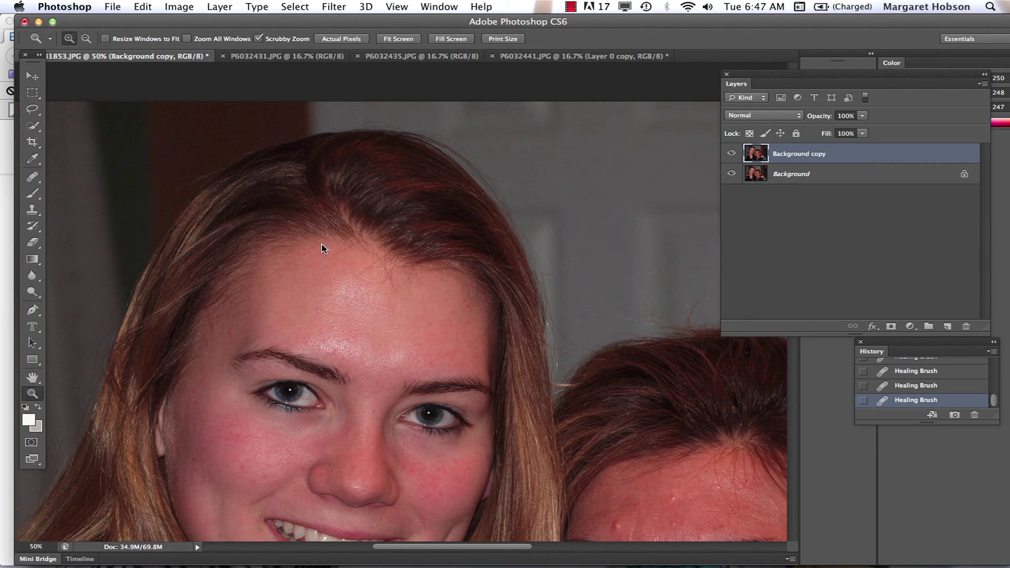
drag(345, 215, 405, 307)
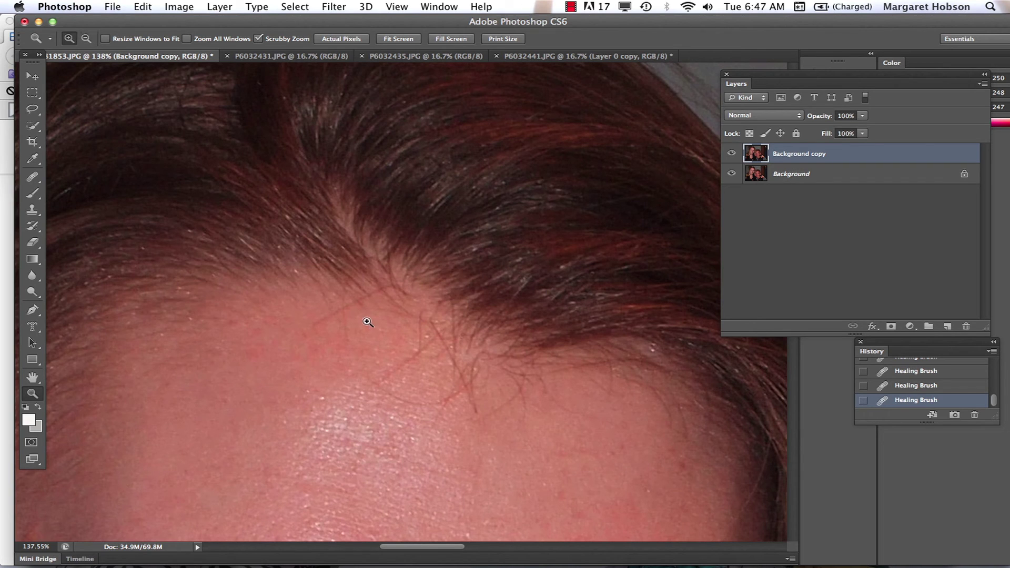
key(j)
alt+click(368, 321)
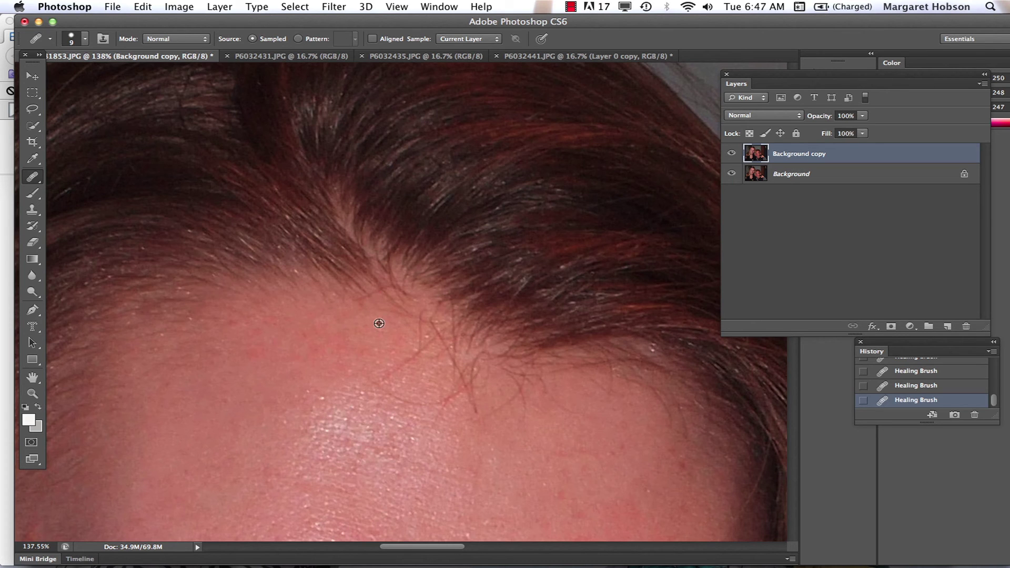
click(369, 294)
Step: Check the hairline retouching against the original by switching the Background copy layer off and on at 33.33% zoom
key(super+minus)
key(super+minus)
key(super+minus)
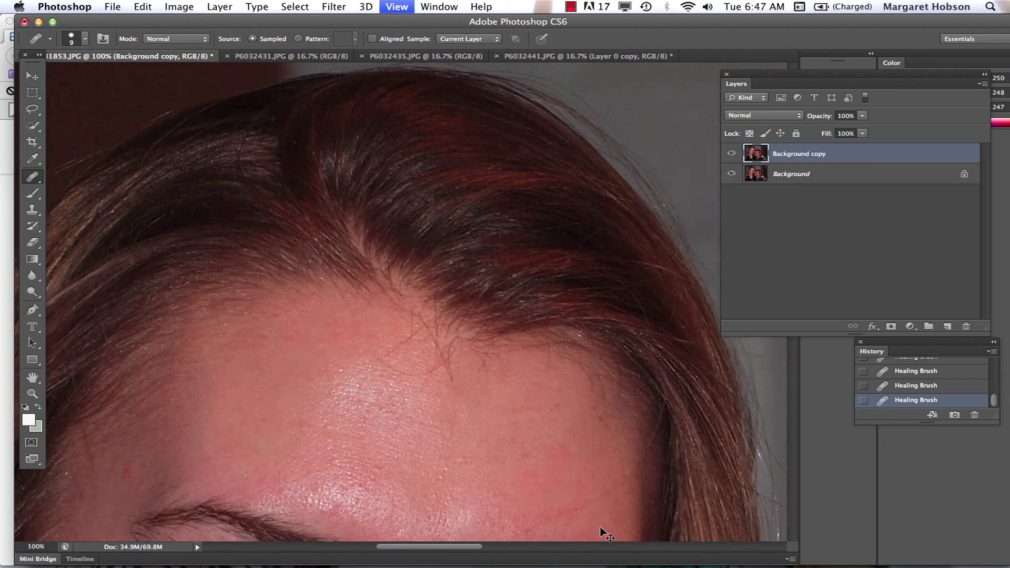
key(super+minus)
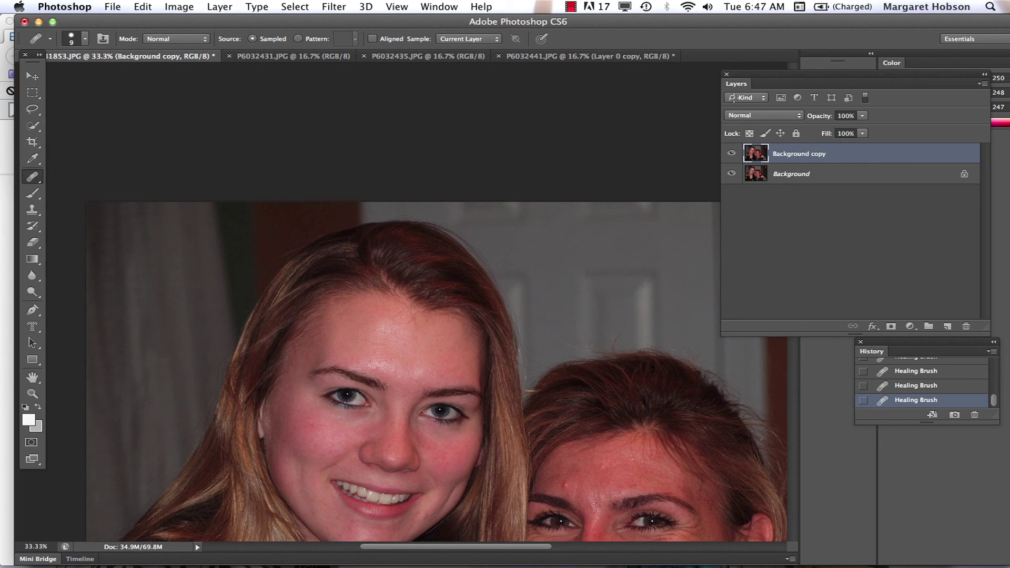
click(731, 154)
click(731, 153)
click(731, 153)
click(731, 153)
click(731, 154)
click(731, 154)
click(36, 128)
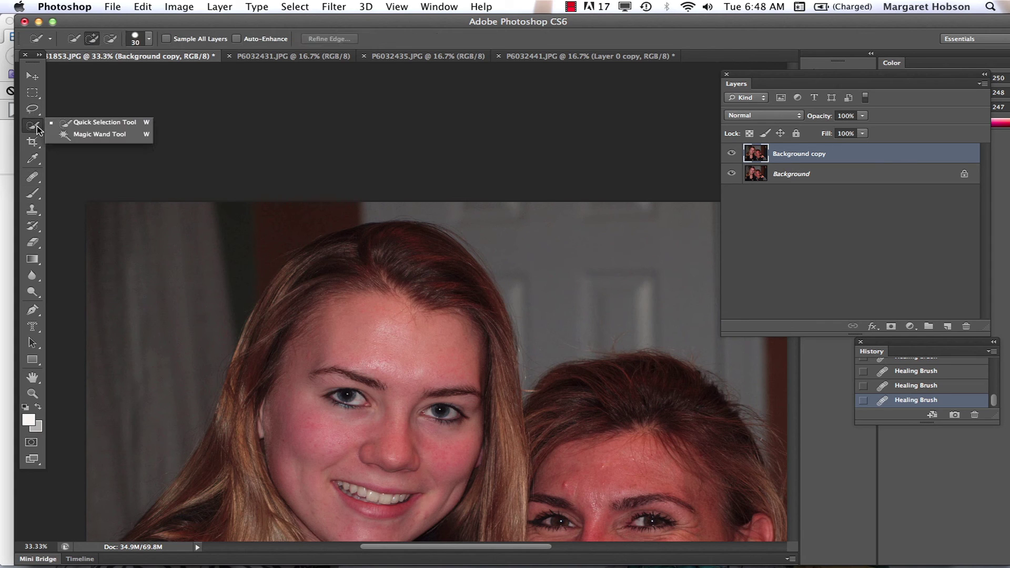
click(38, 178)
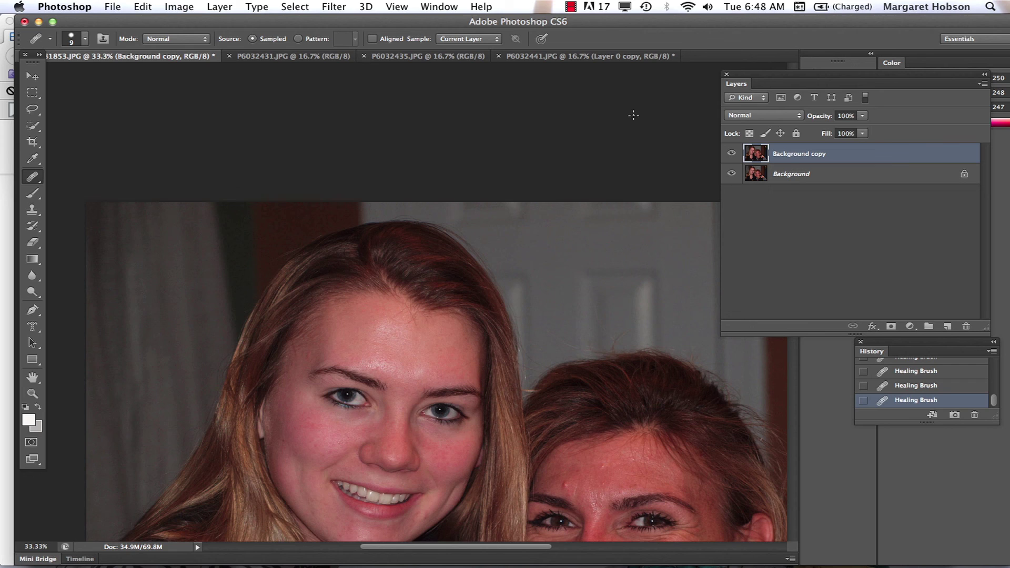
click(731, 154)
click(731, 154)
click(570, 6)
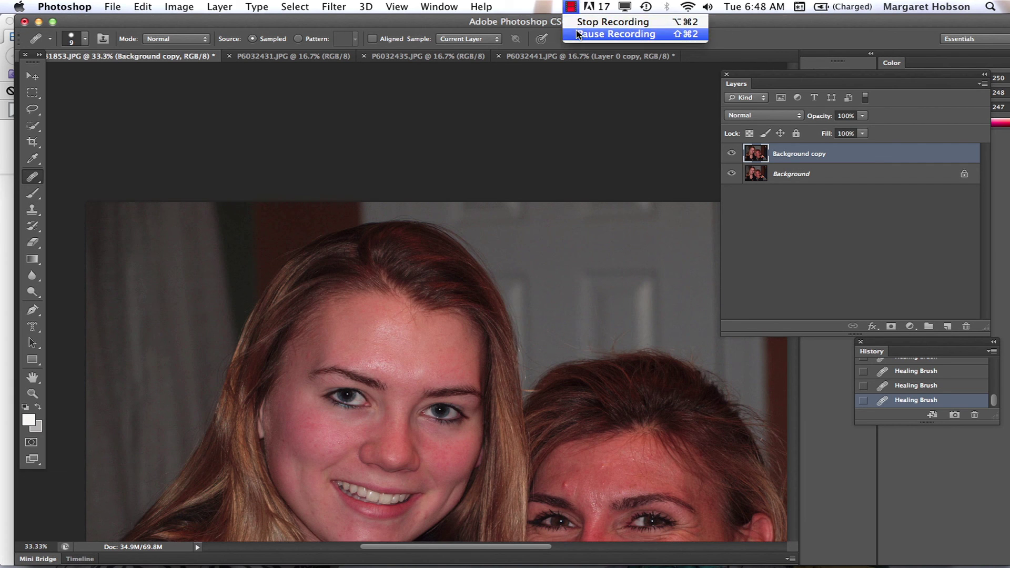
click(616, 34)
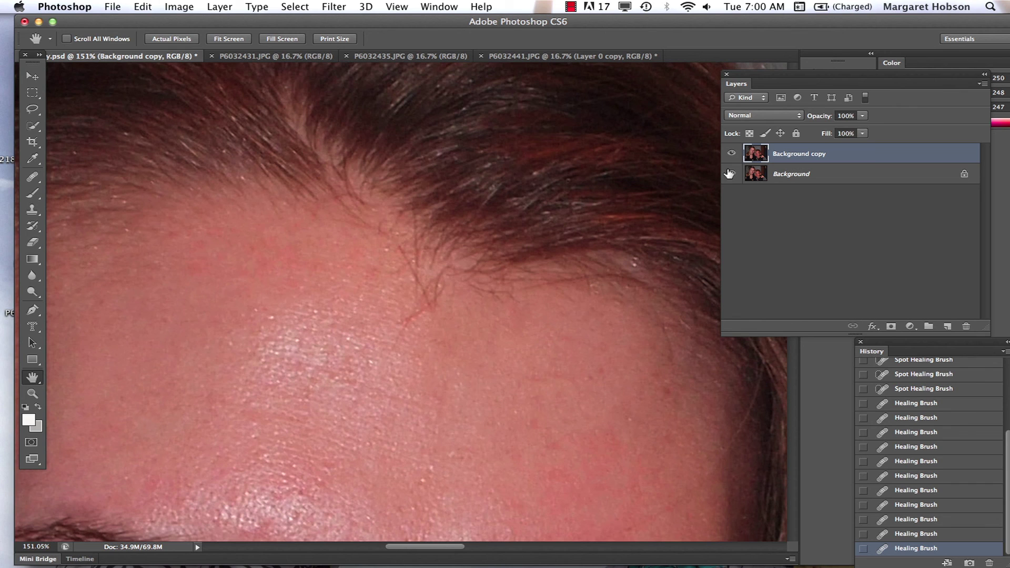
Step: Examine the forehead hairs and eyes up close with the Background copy layer shown and hidden
click(733, 154)
click(732, 154)
click(733, 154)
click(733, 154)
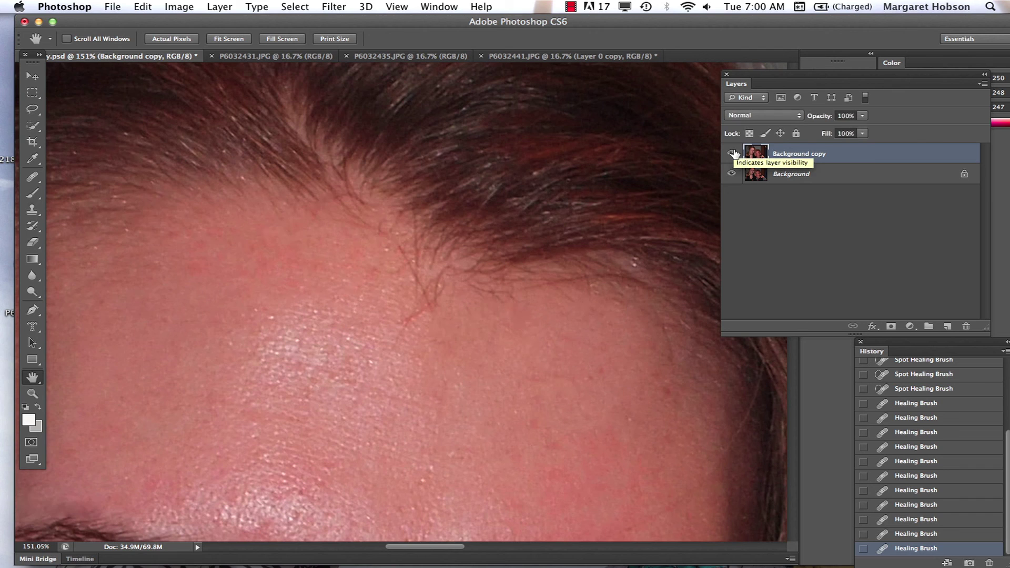
click(733, 154)
click(732, 154)
click(733, 154)
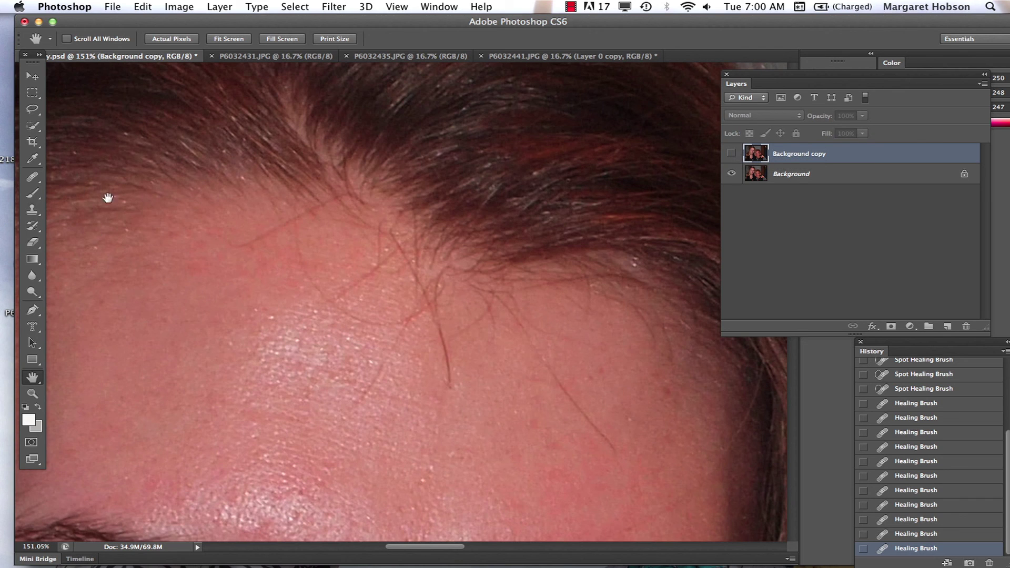
drag(323, 365, 326, 149)
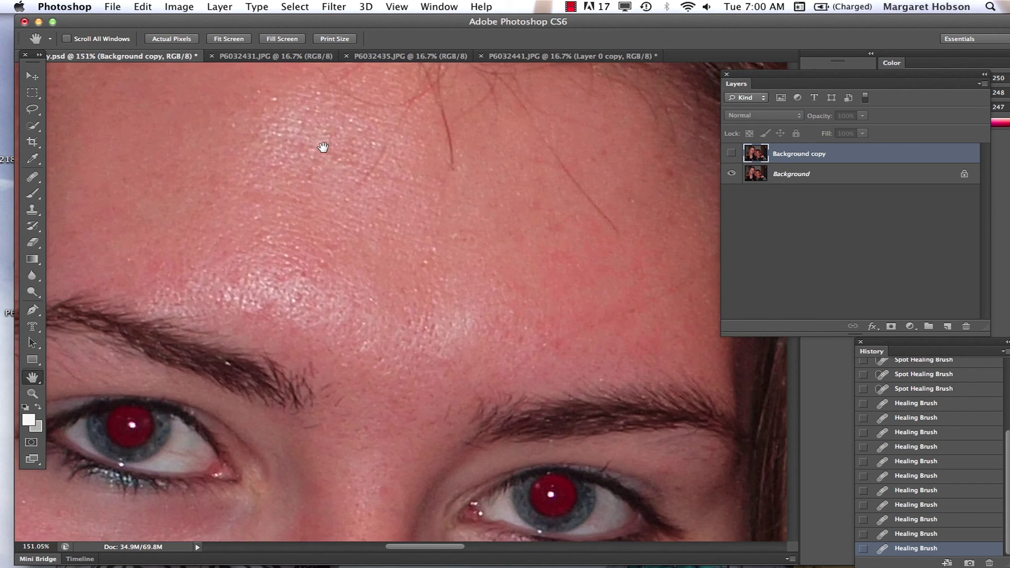
Step: Compare the retouched eyes and eyebrows with the original by switching the Background copy layer on and off
mouse_move(268, 237)
mouse_down()
mouse_move(327, 113)
mouse_move(474, 139)
mouse_move(488, 133)
mouse_up()
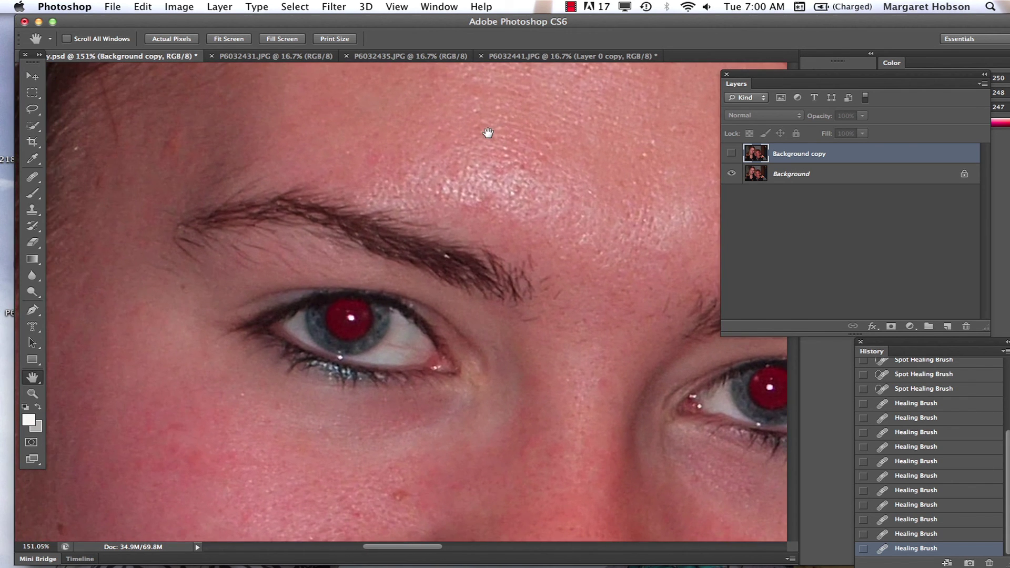
click(732, 154)
click(732, 154)
click(731, 154)
click(731, 154)
click(732, 154)
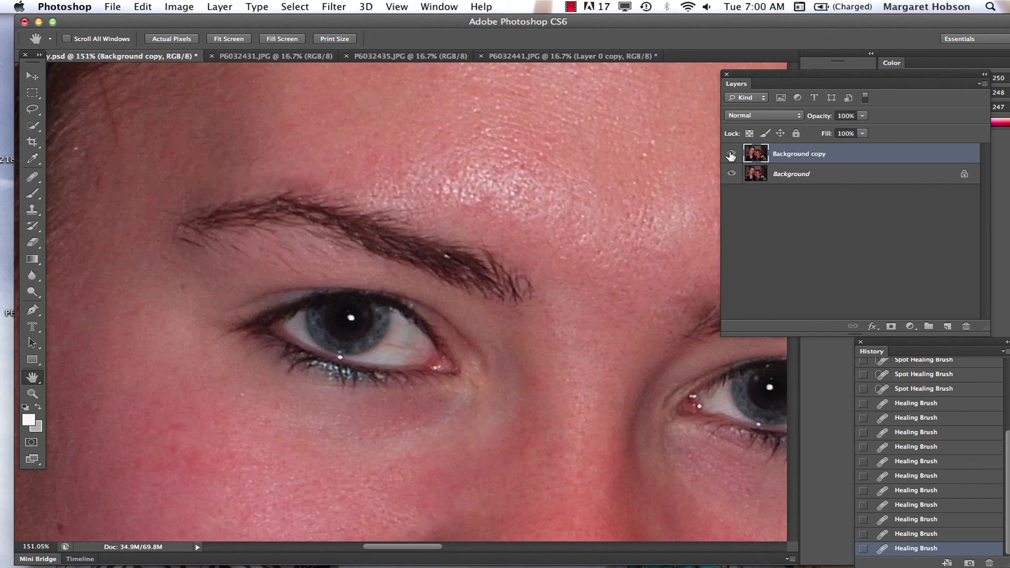
click(731, 154)
click(732, 154)
click(731, 154)
click(732, 153)
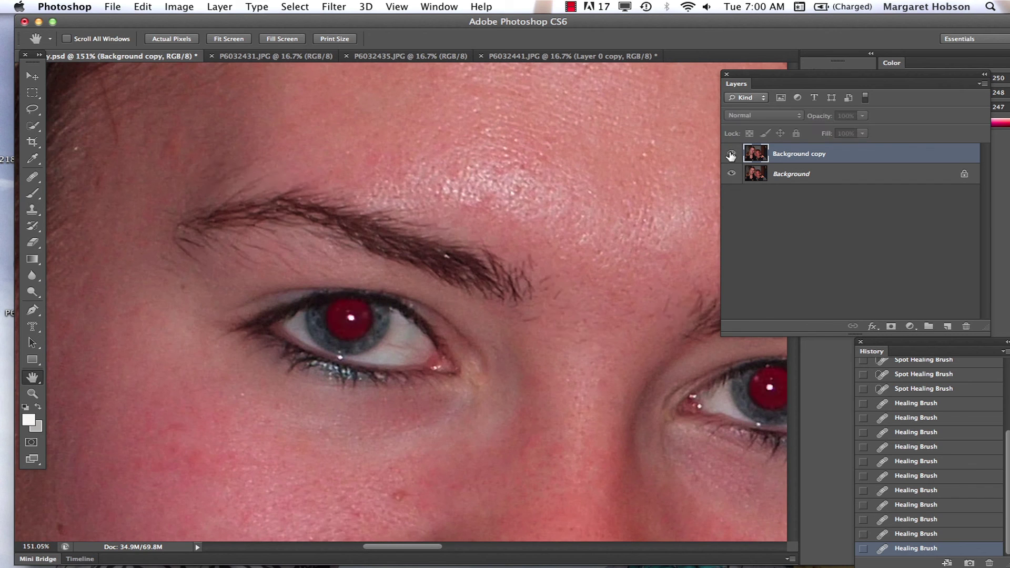
click(732, 154)
Step: Compare the healed skin around the nose, mouth and chin with the original by toggling the Background copy layer's visibility
drag(560, 401, 527, 52)
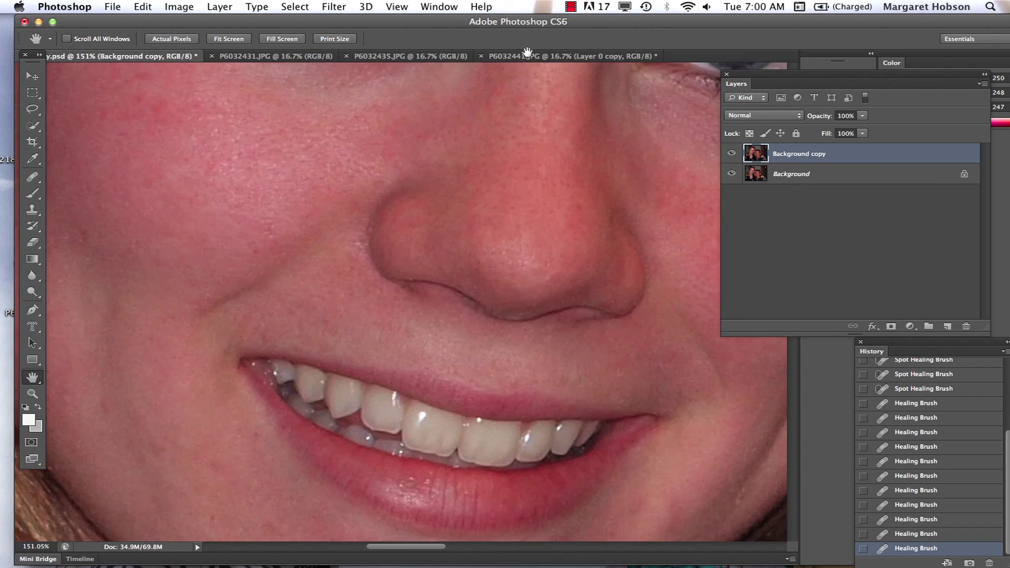
scroll(409, 197, down, 5)
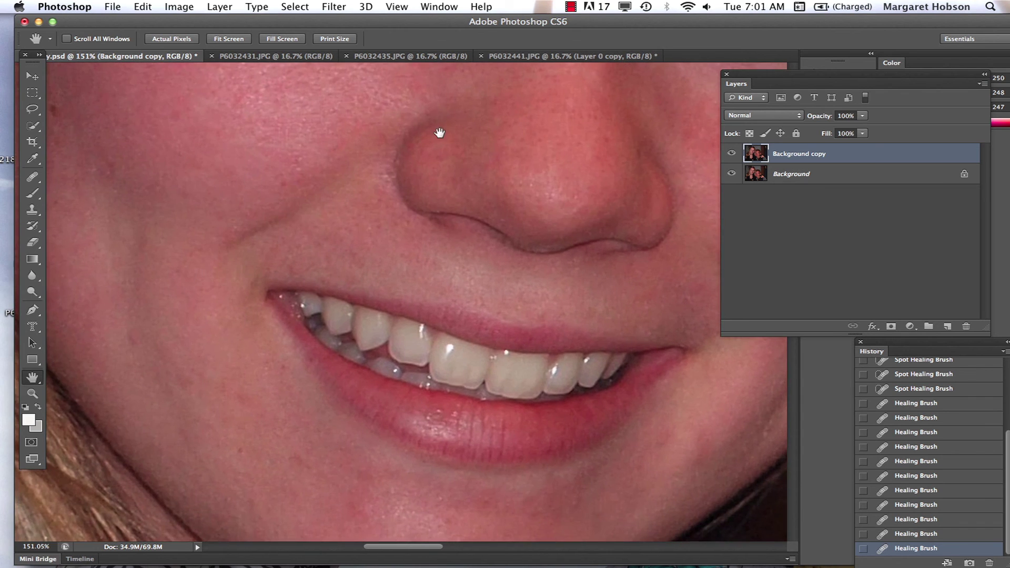
click(732, 154)
click(731, 154)
click(732, 154)
click(731, 154)
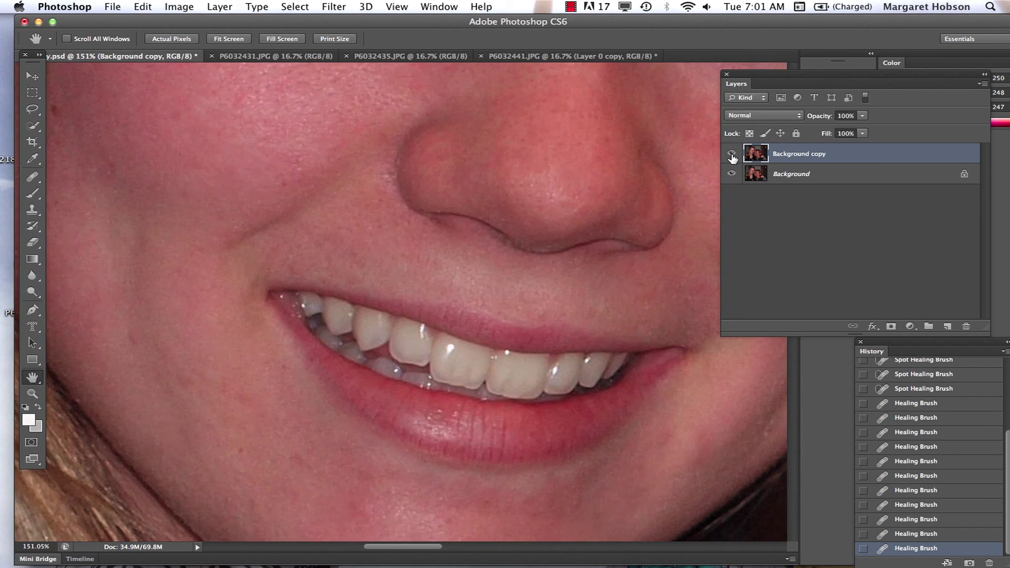
click(732, 154)
click(732, 153)
click(732, 153)
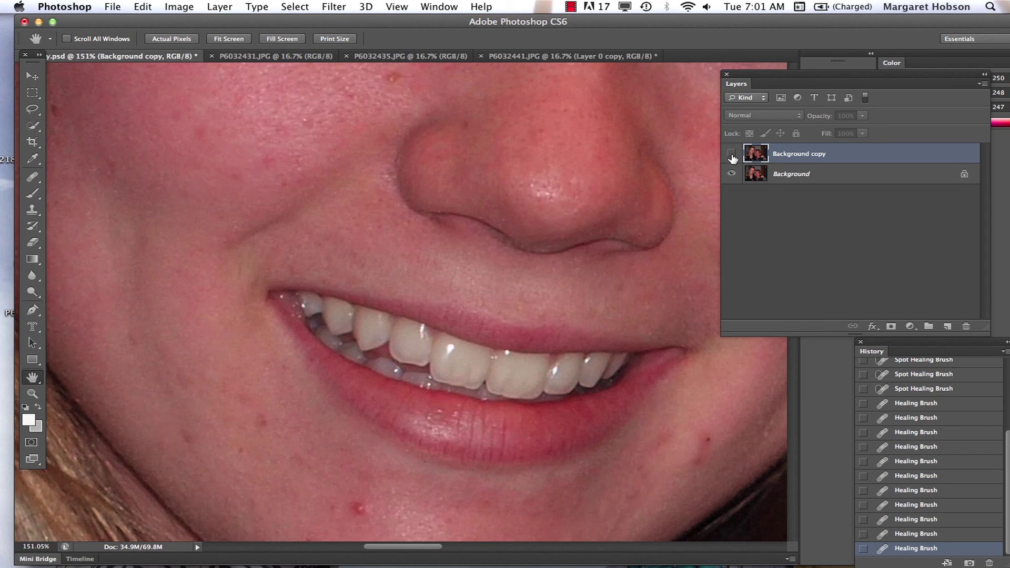
click(732, 154)
click(732, 154)
click(732, 154)
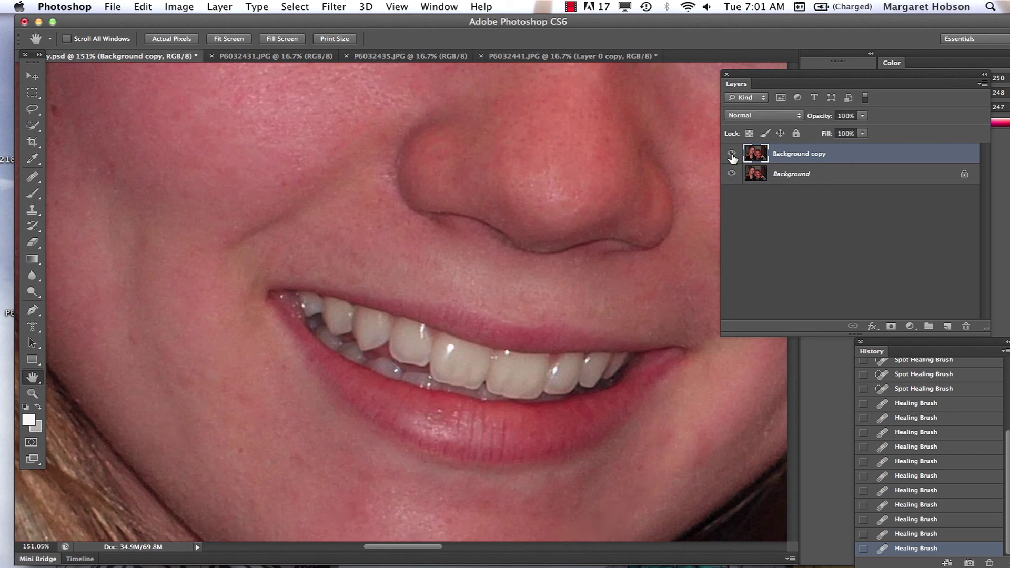
Step: Review the retouched portrait as a whole at 33.33% zoom with the Background copy layer hidden and shown
key(super+minus)
key(super+minus)
key(super+minus)
key(super+minus)
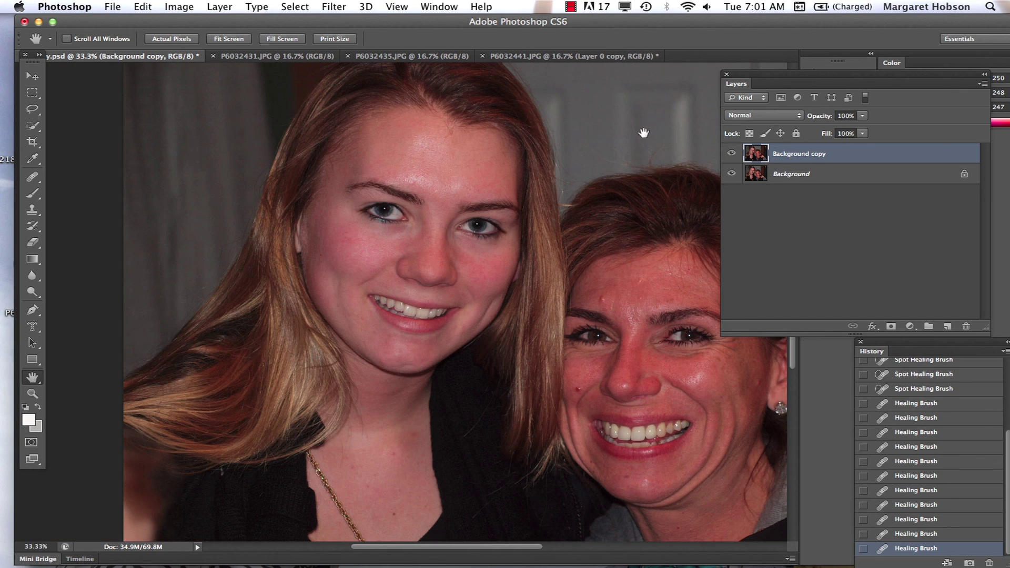
click(731, 153)
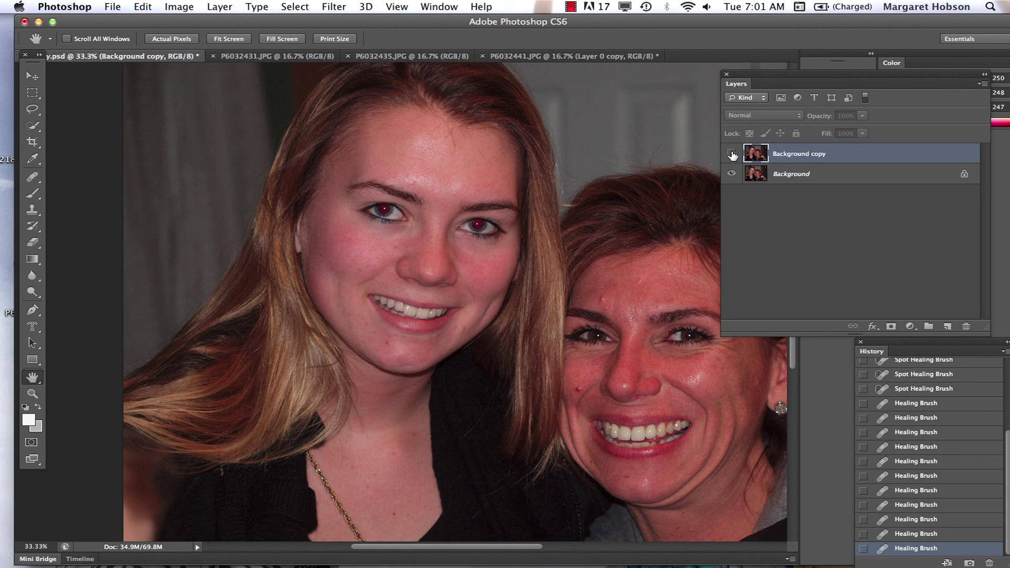
click(731, 153)
click(732, 154)
click(732, 154)
click(732, 154)
click(731, 154)
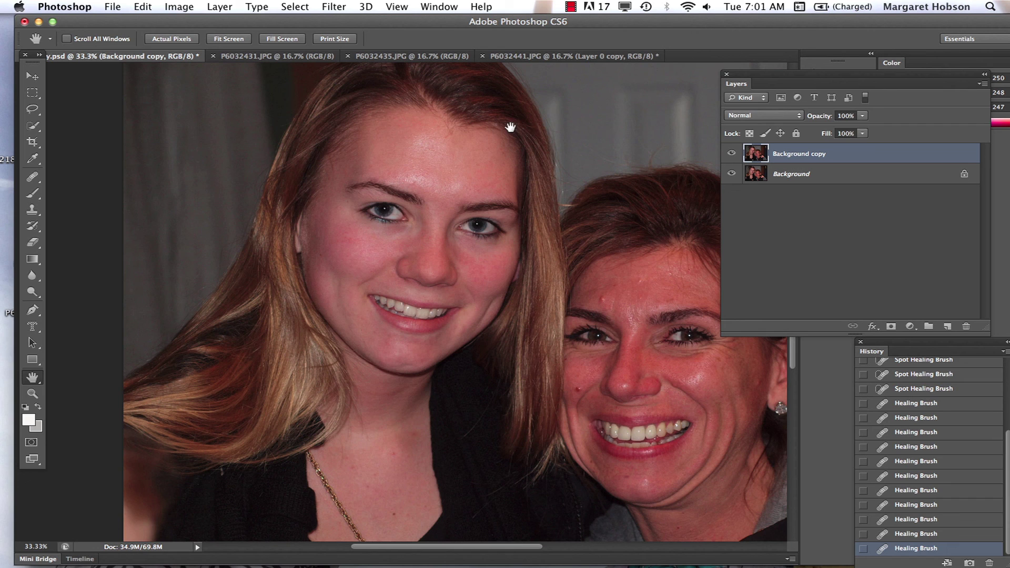
drag(514, 128, 614, 181)
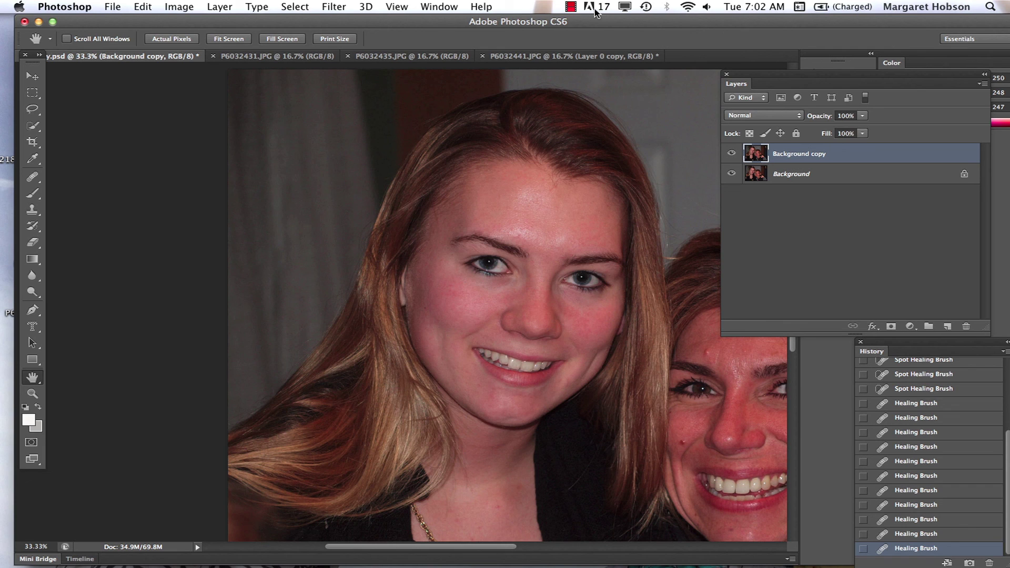
click(571, 6)
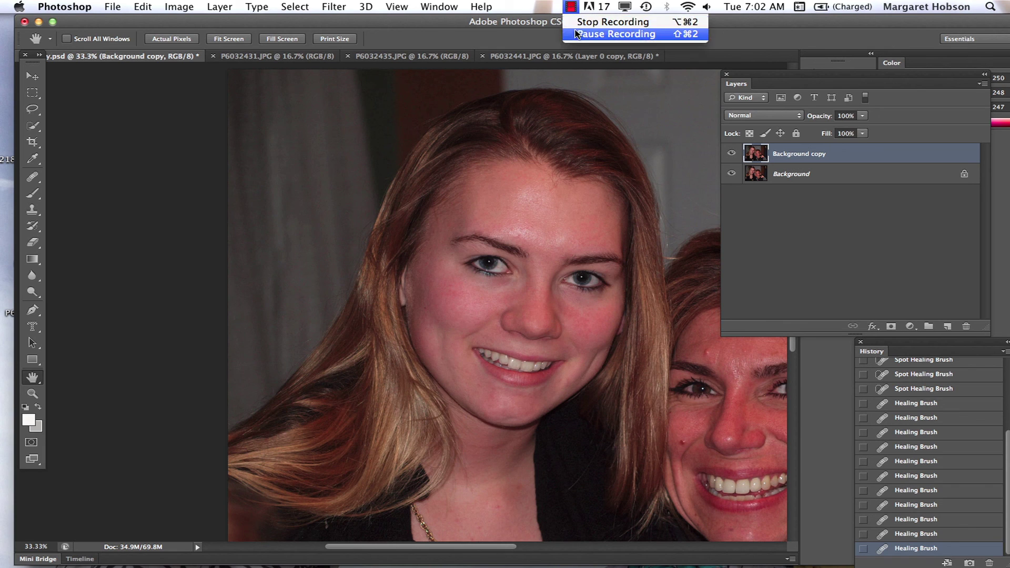